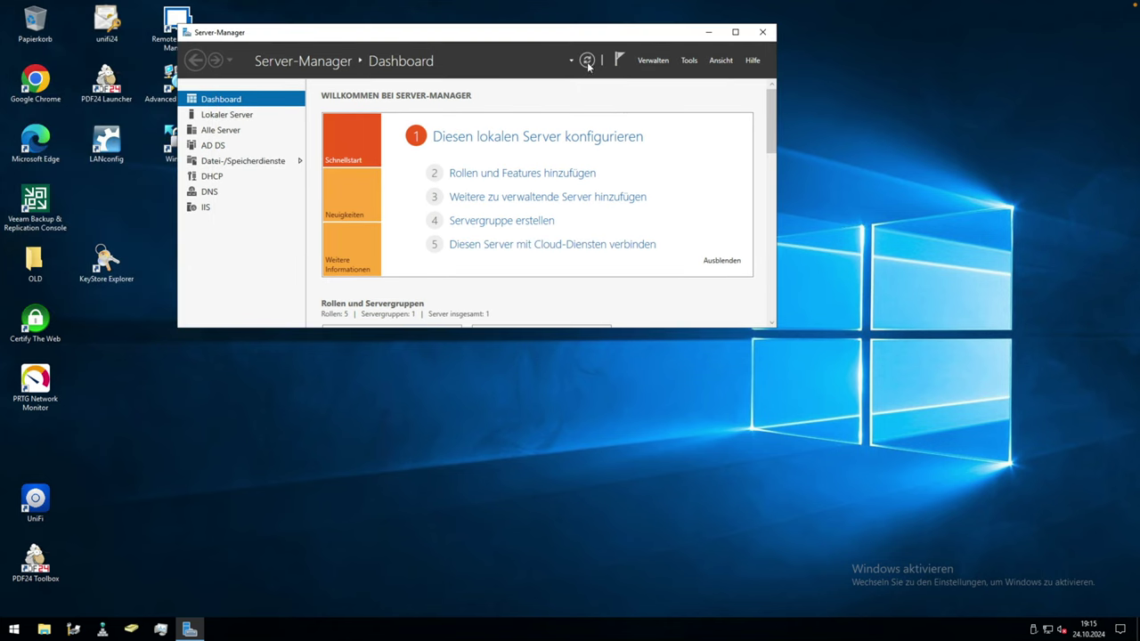
Step: Start a role-based installation on the local server and select the Druck- und Dokumentdienste role with its required management tools
{"action": "left_click", "coordinate": [653, 60]}
{"action": "left_click", "coordinate": [677, 75]}
{"action": "left_click", "coordinate": [346, 351]}
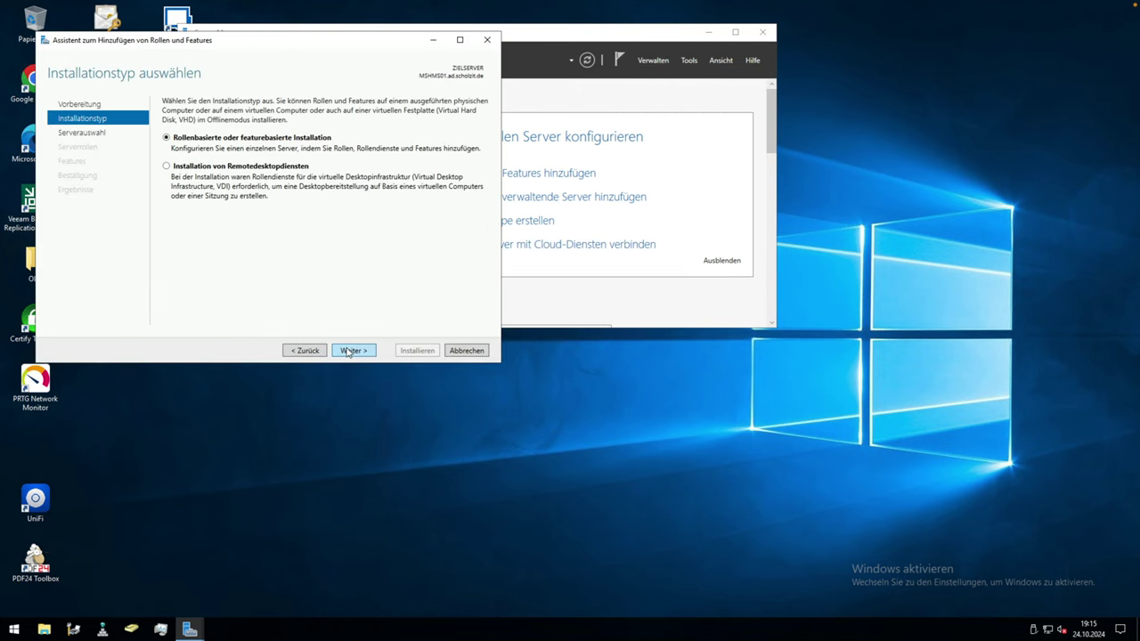
{"action": "left_click", "coordinate": [347, 351]}
{"action": "left_click", "coordinate": [352, 351]}
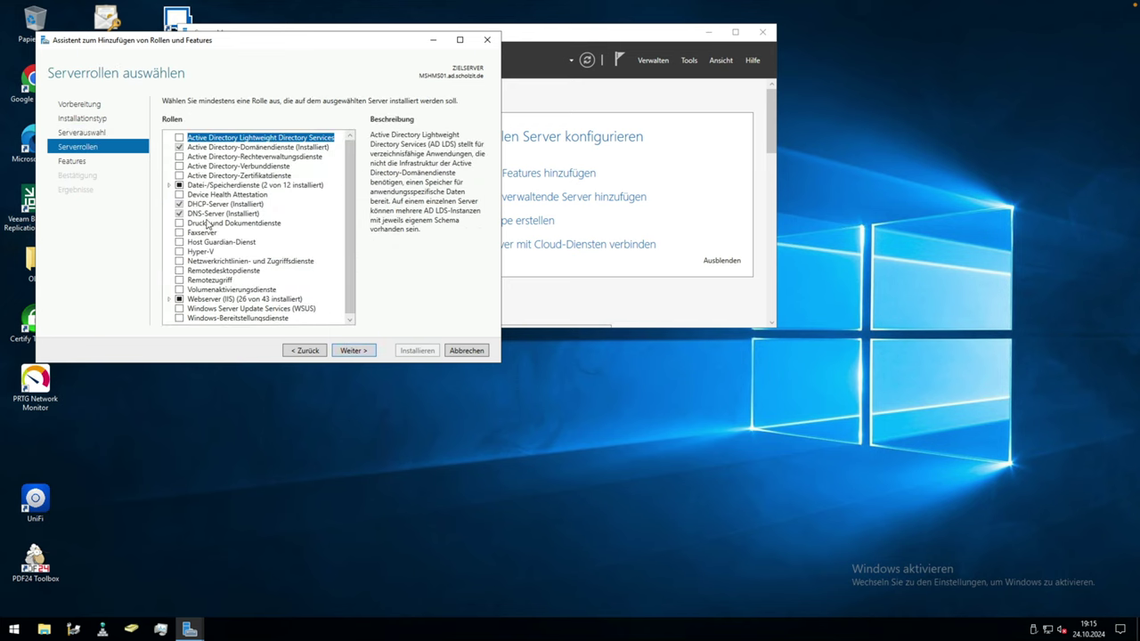
{"action": "left_click", "coordinate": [180, 223]}
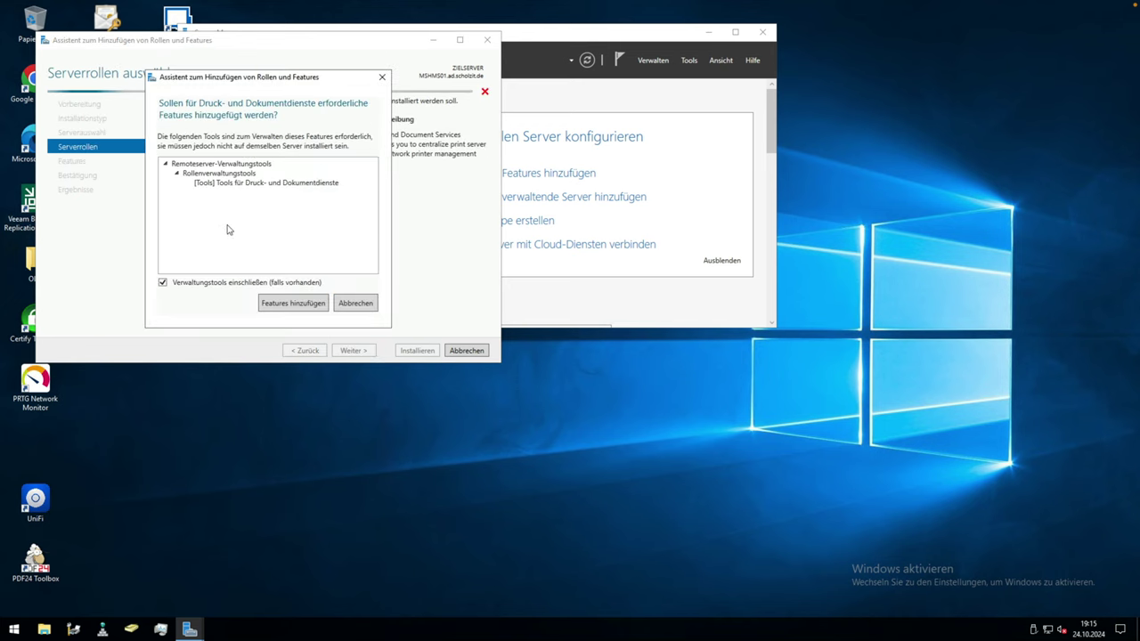
{"action": "left_click", "coordinate": [285, 303]}
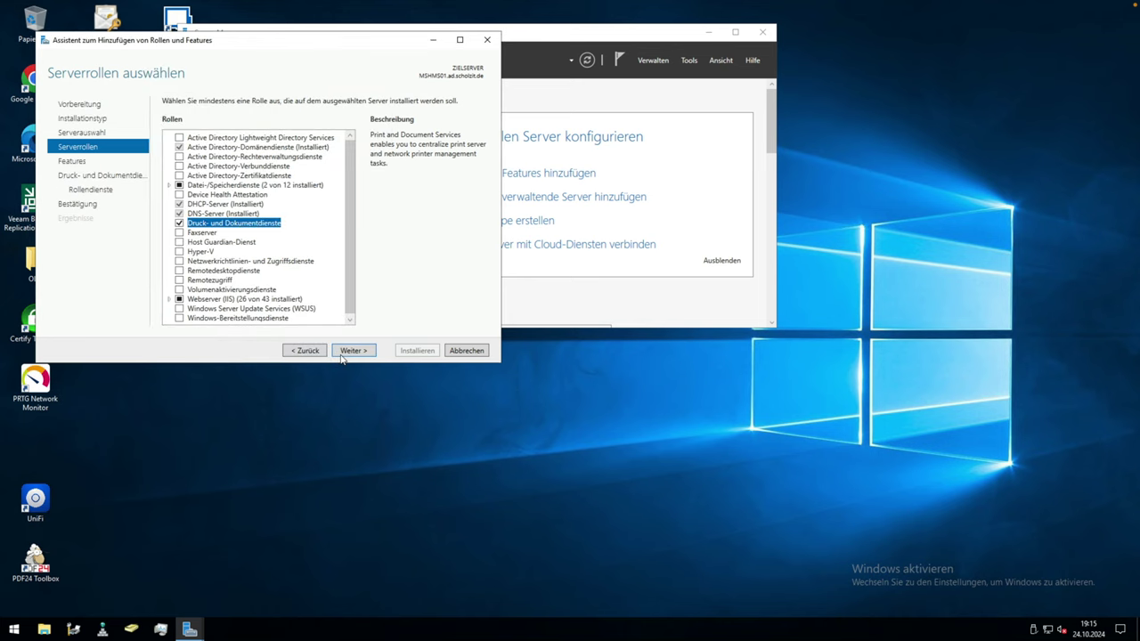
Step: Install the Druck- und Dokumentdienste role with only the Druckerserver role service and no additional features
{"action": "left_click", "coordinate": [361, 352]}
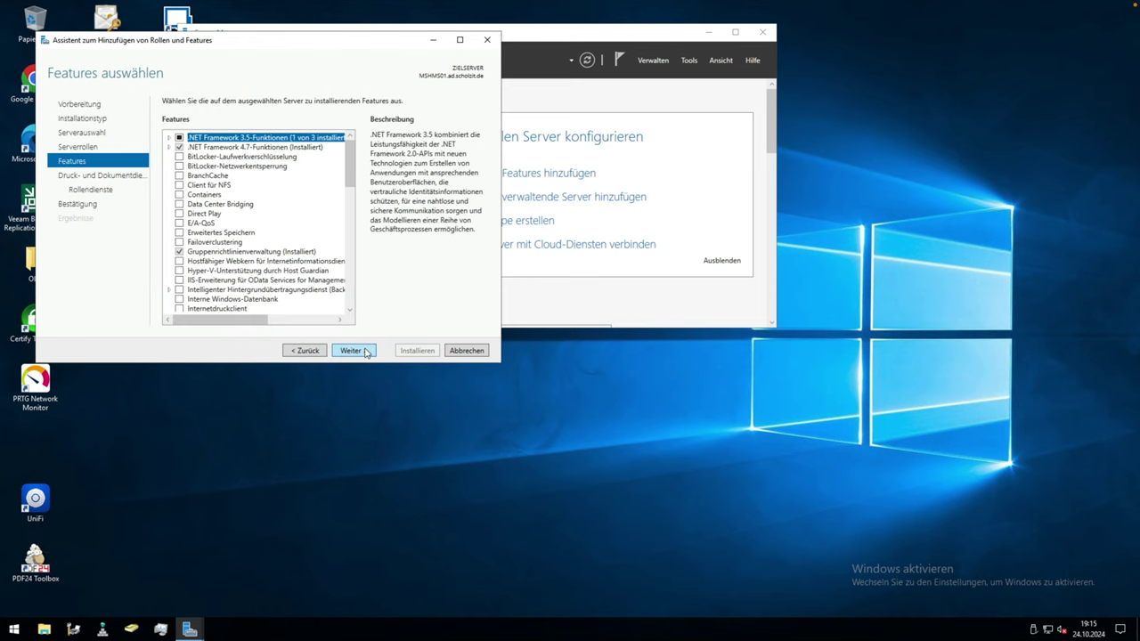
{"action": "left_click", "coordinate": [364, 352]}
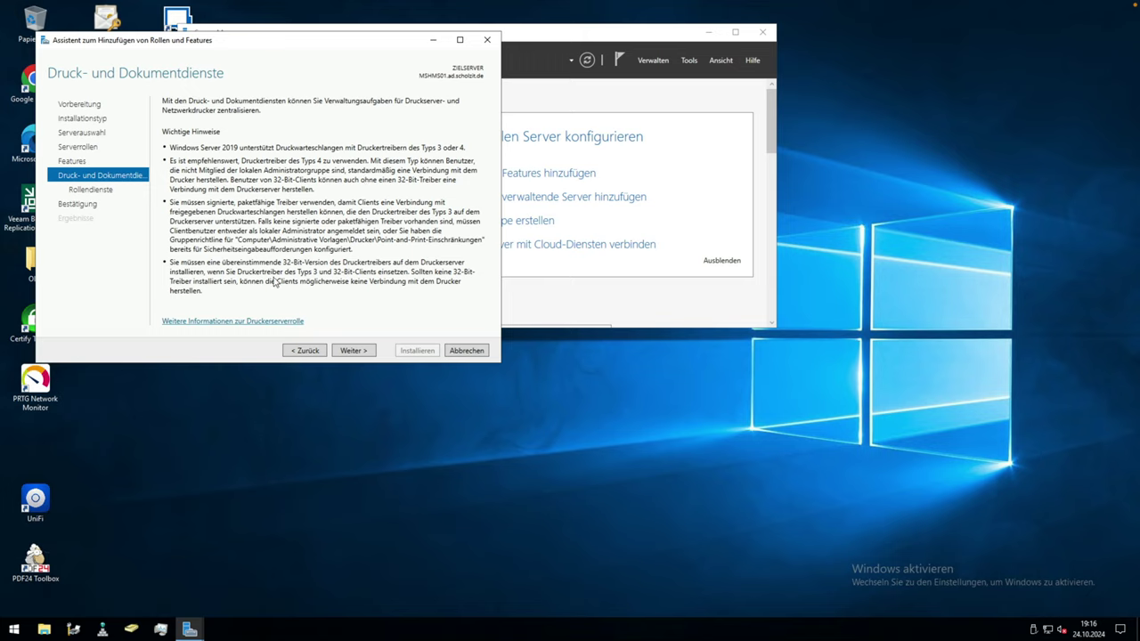
{"action": "left_click", "coordinate": [353, 351]}
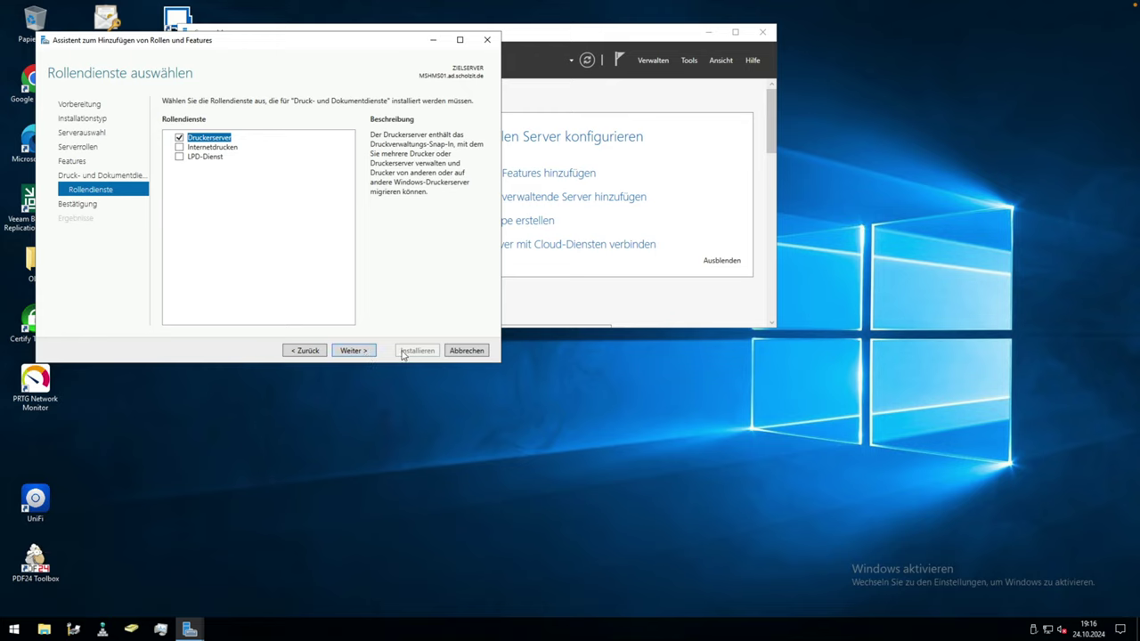
{"action": "left_click", "coordinate": [368, 352]}
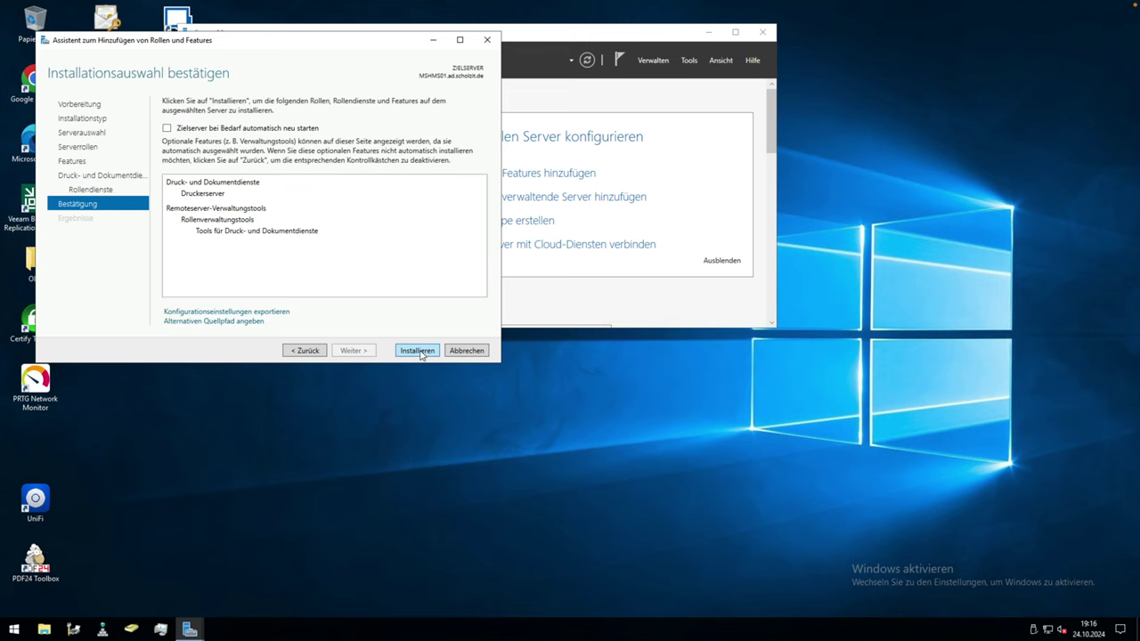
{"action": "left_click", "coordinate": [417, 351]}
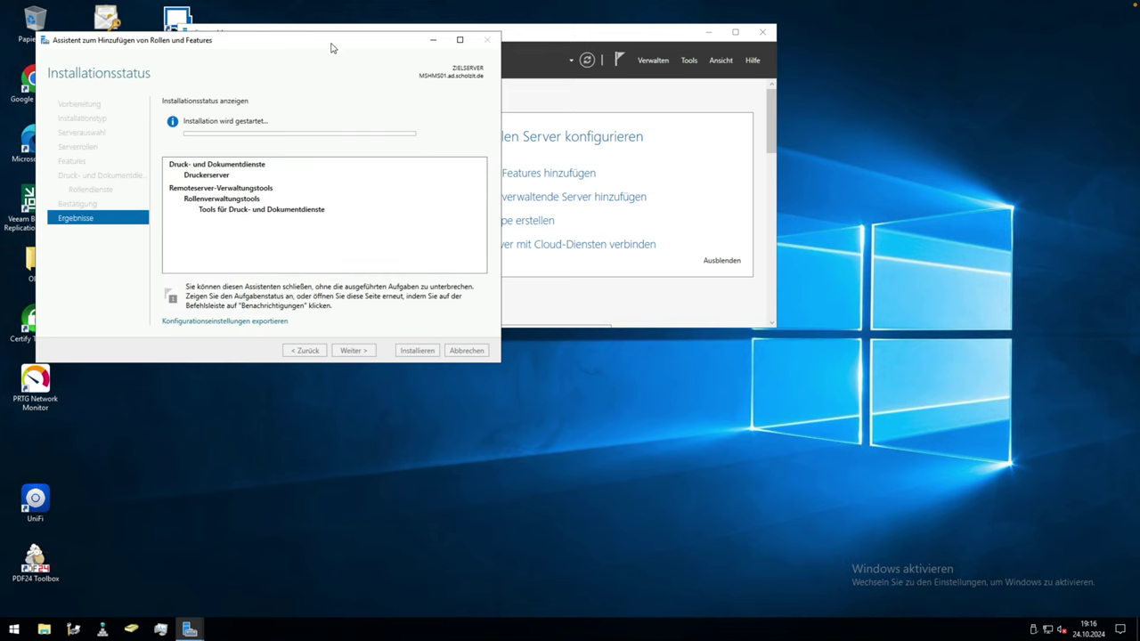
{"action": "left_click_drag", "start_coordinate": [328, 43], "coordinate": [437, 51]}
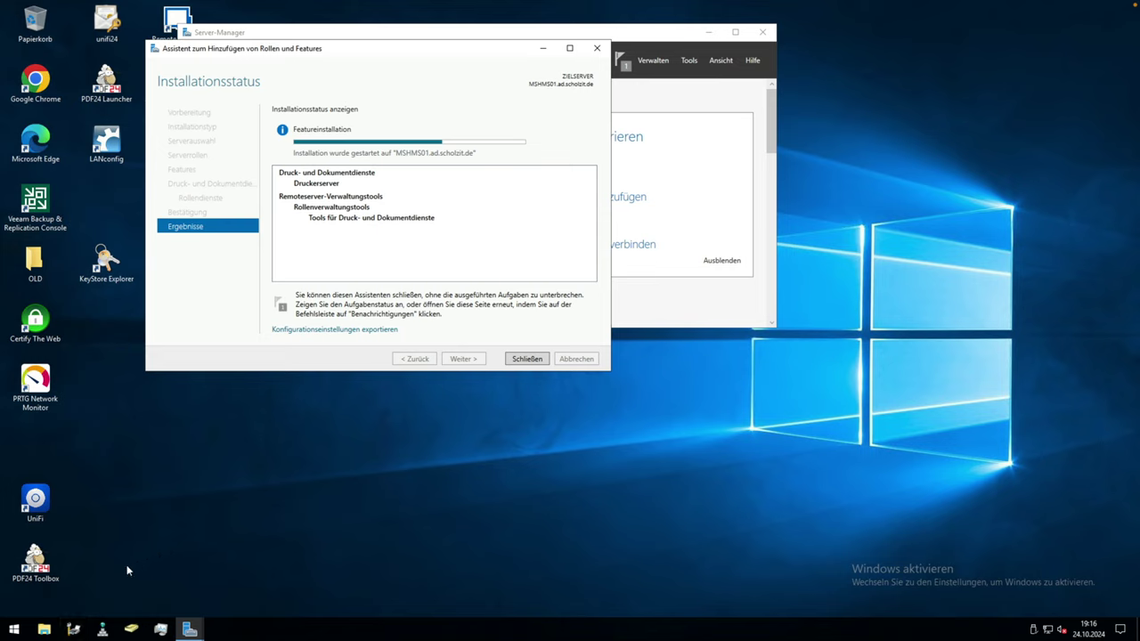
Step: Switch to the Druckverwaltung console and maximize its window
{"action": "left_click", "coordinate": [73, 629]}
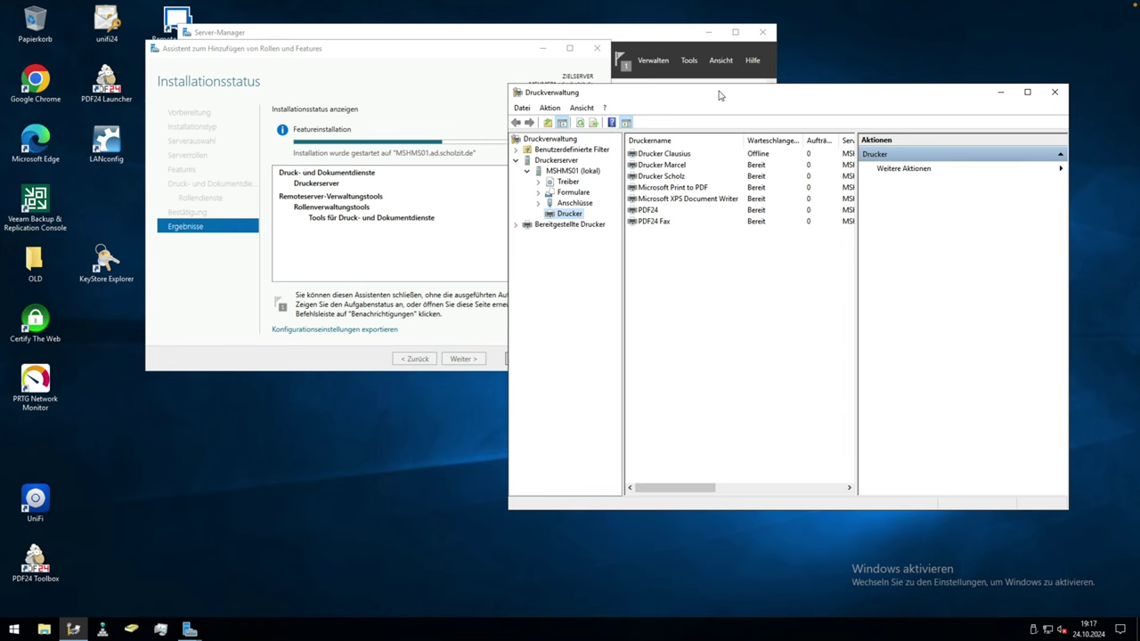
{"action": "left_click_drag", "start_coordinate": [721, 95], "coordinate": [375, 74]}
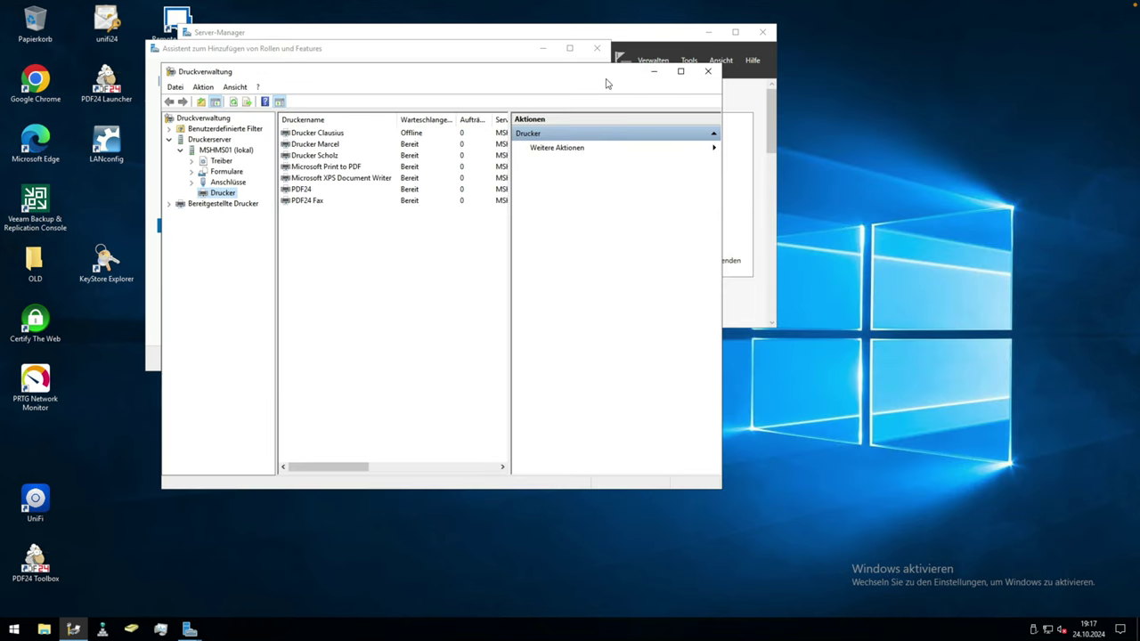
{"action": "left_click", "coordinate": [681, 72]}
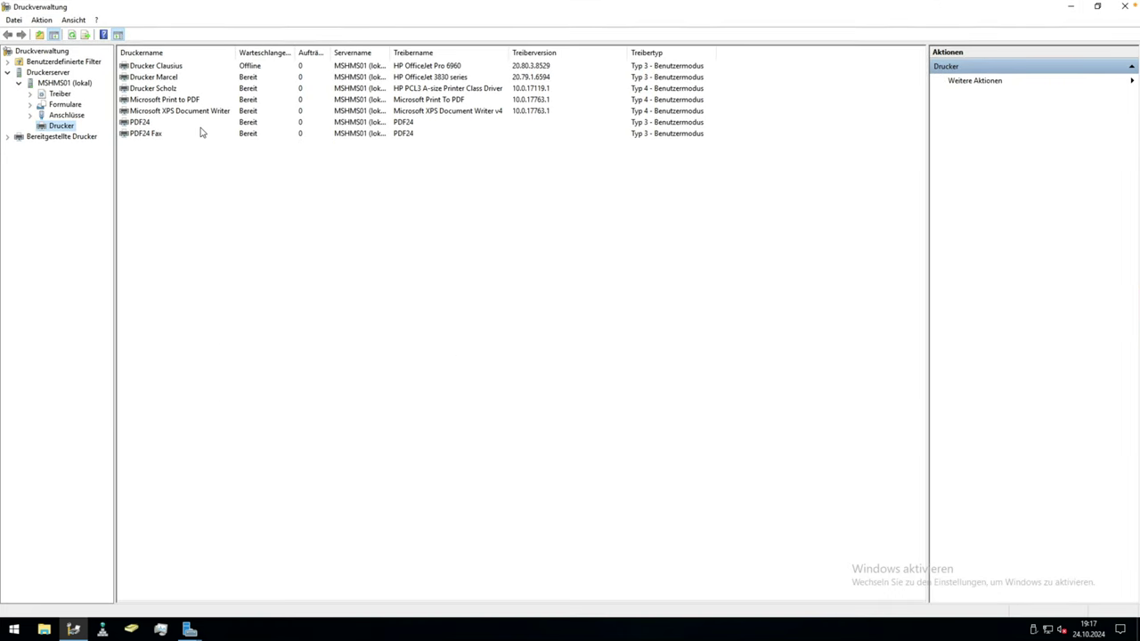
Step: Compare the driver names, driver versions and driver types of the three HP printers on the print server
{"action": "left_click", "coordinate": [161, 89]}
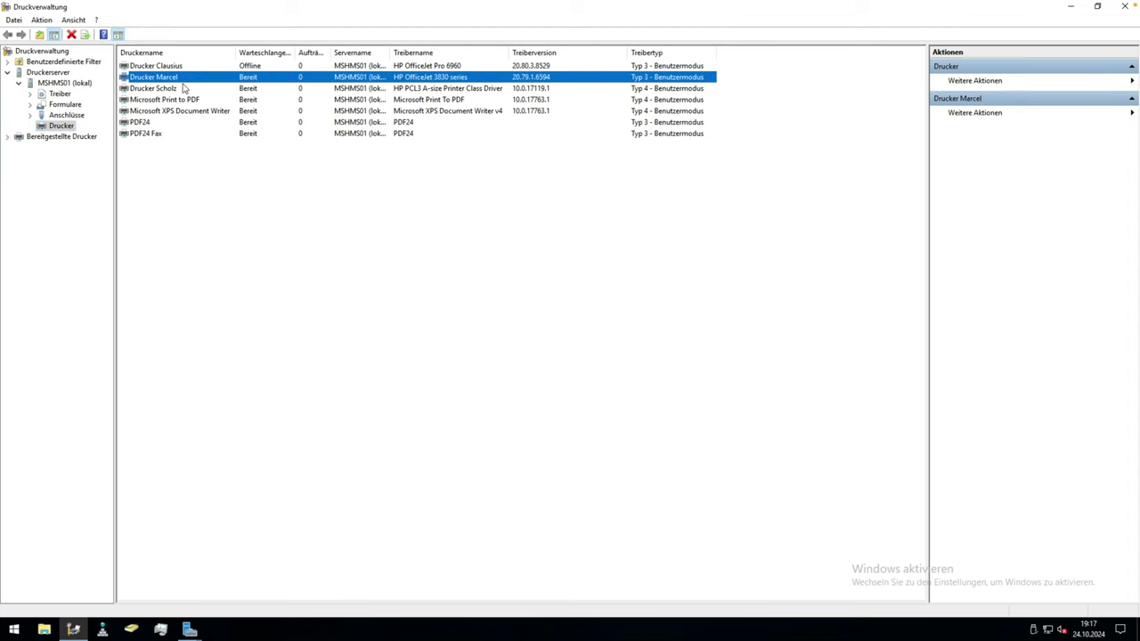
{"action": "left_click", "coordinate": [178, 79]}
{"action": "left_click", "coordinate": [182, 67]}
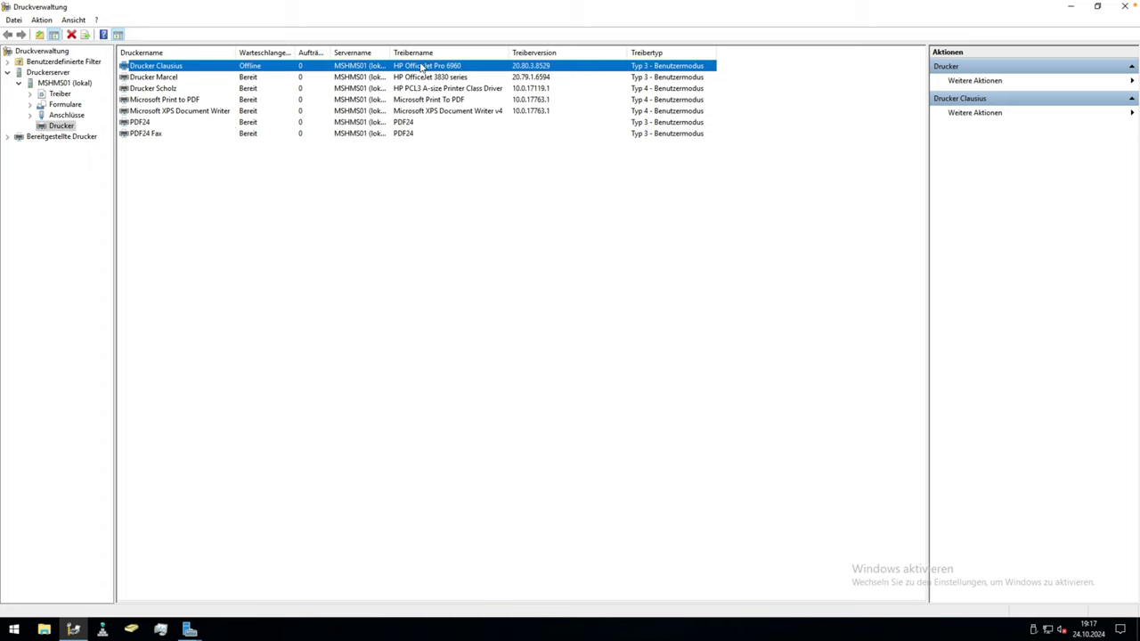
{"action": "left_click", "coordinate": [168, 91]}
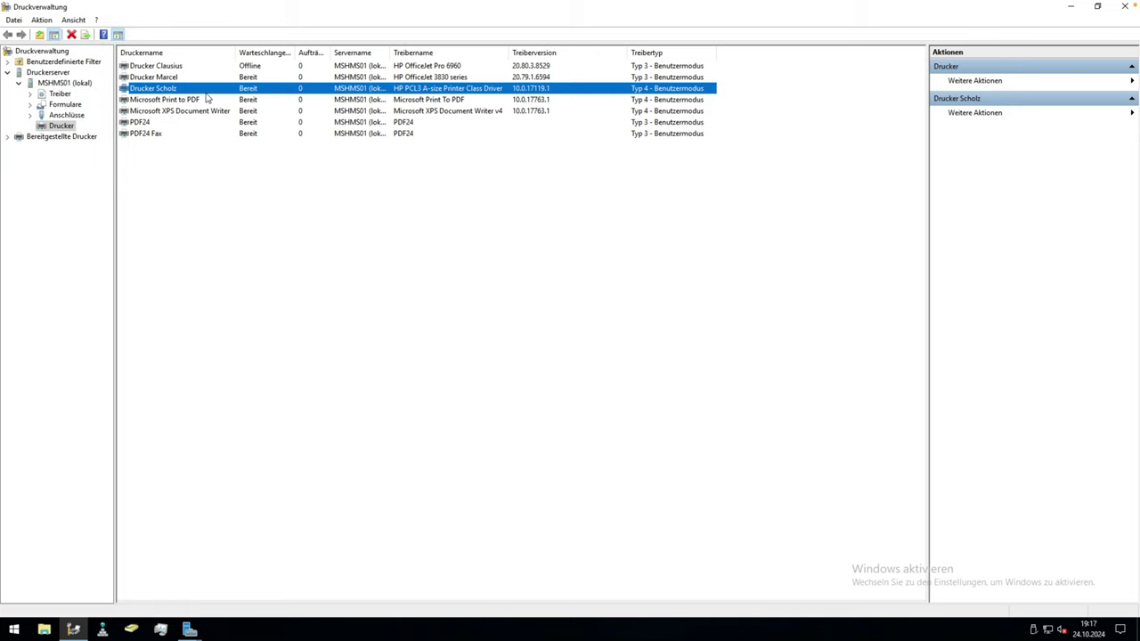
{"action": "left_click", "coordinate": [198, 78]}
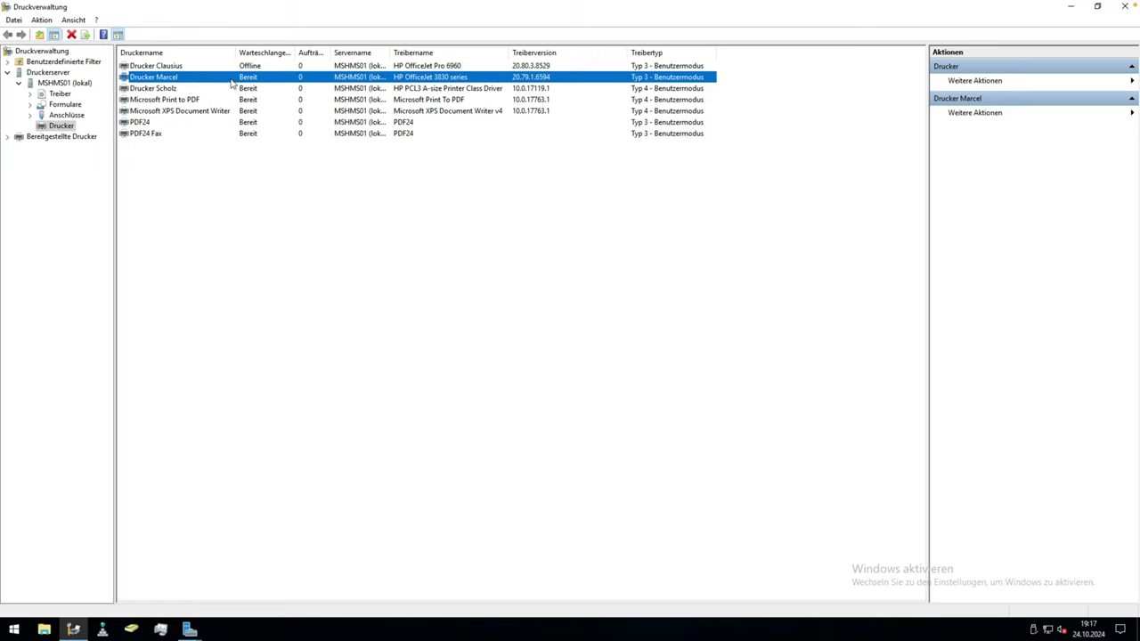
{"action": "left_click", "coordinate": [525, 68]}
{"action": "left_click", "coordinate": [525, 79]}
{"action": "left_click", "coordinate": [531, 68]}
{"action": "left_click", "coordinate": [532, 80]}
{"action": "left_click", "coordinate": [533, 68]}
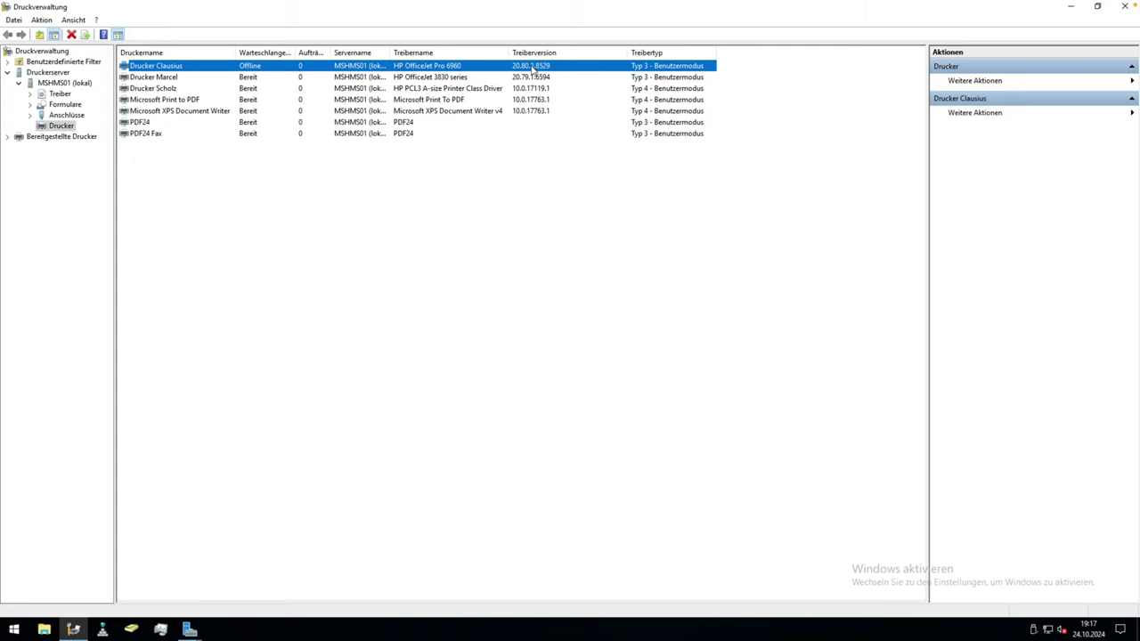
{"action": "left_click", "coordinate": [653, 78]}
{"action": "left_click", "coordinate": [652, 67]}
{"action": "left_click", "coordinate": [646, 80]}
{"action": "left_click", "coordinate": [634, 90]}
Step: Examine the properties and print settings of the printer using the HP PCL3 A-size Printer Class Driver
{"action": "right_click", "coordinate": [280, 89]}
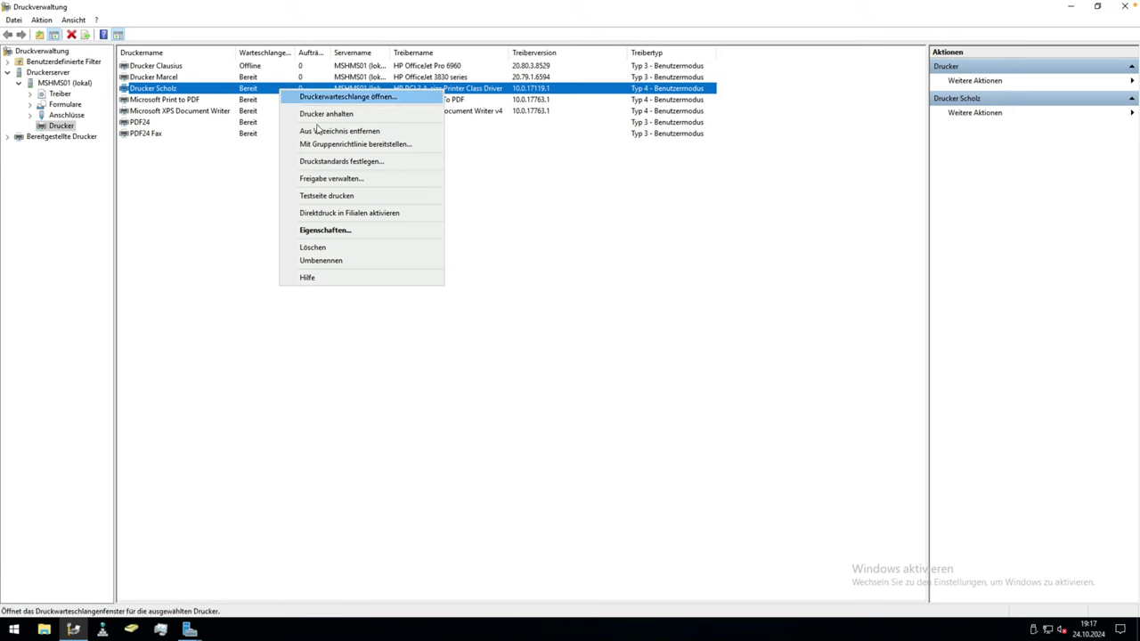
{"action": "left_click", "coordinate": [334, 233]}
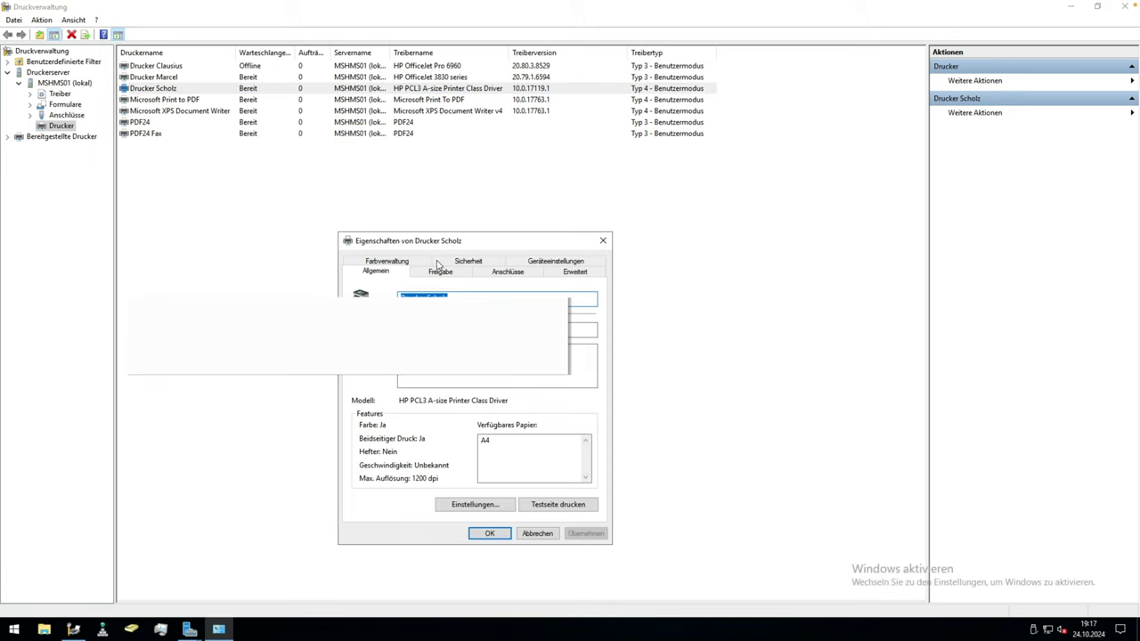
{"action": "left_click", "coordinate": [475, 504]}
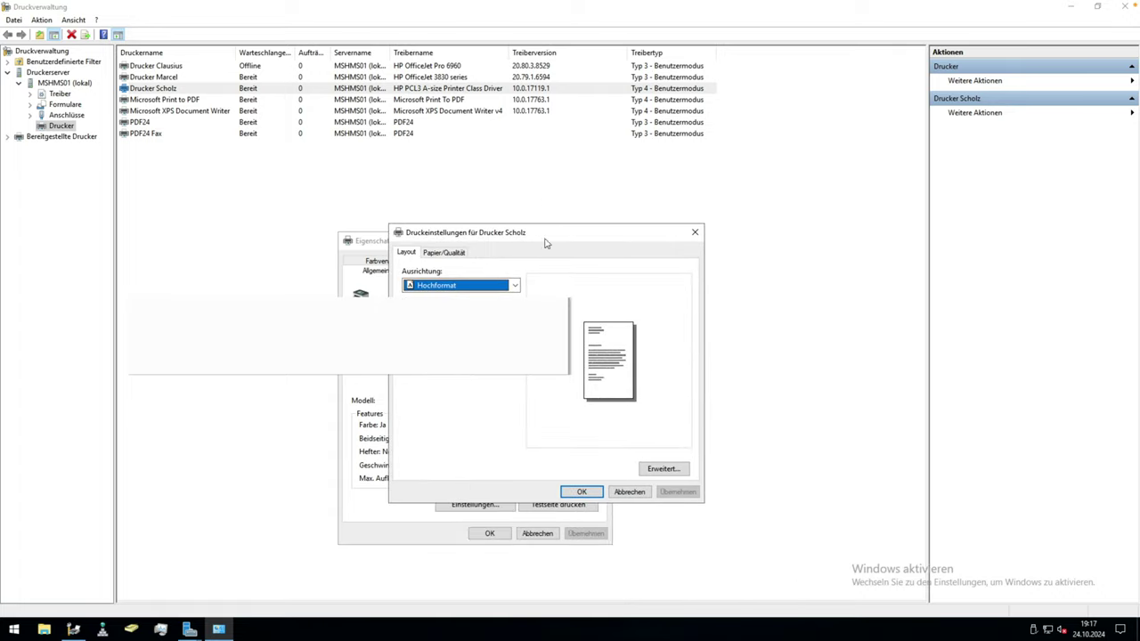
{"action": "left_click", "coordinate": [631, 493]}
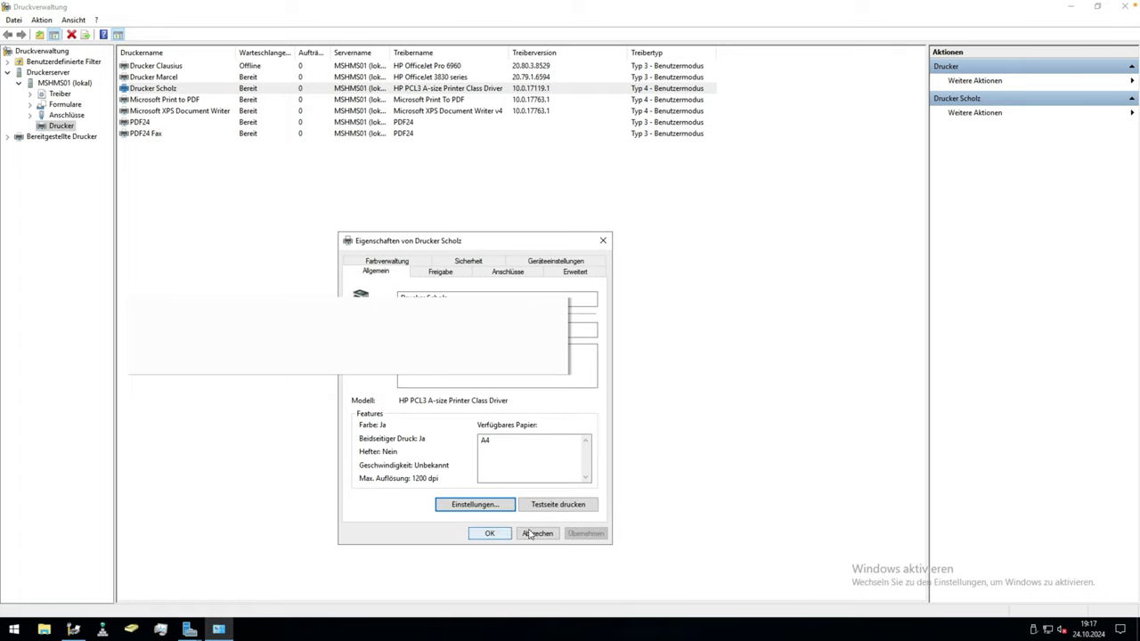
{"action": "left_click", "coordinate": [489, 533]}
Step: Examine the properties and print settings of the HP OfficeJet 3830 series printer, then close them
{"action": "right_click", "coordinate": [165, 77]}
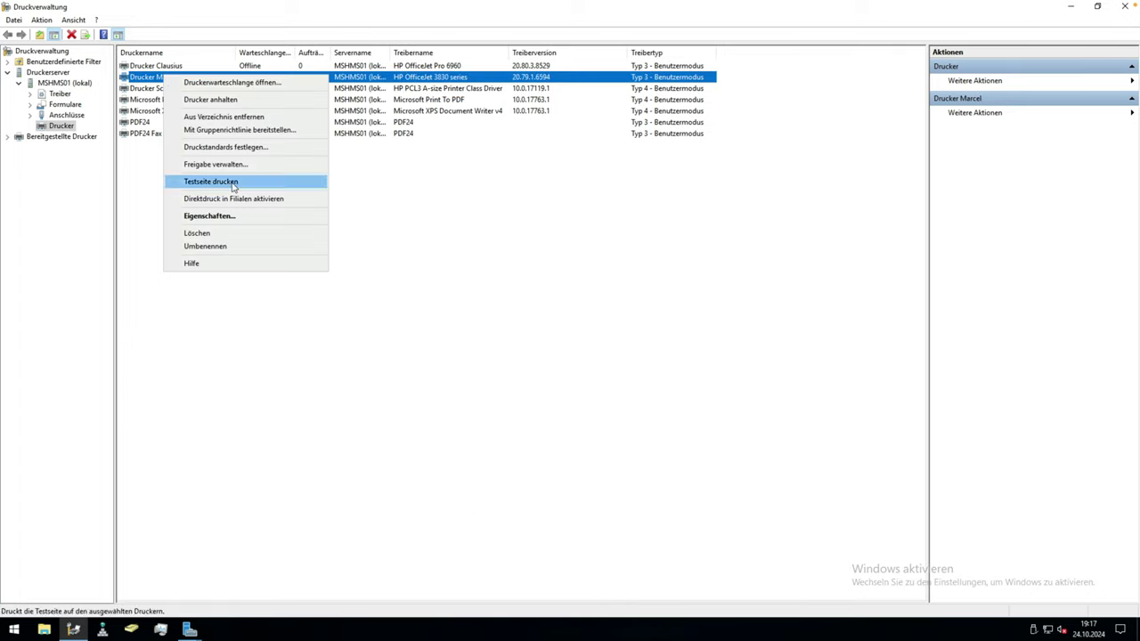
{"action": "left_click", "coordinate": [230, 217]}
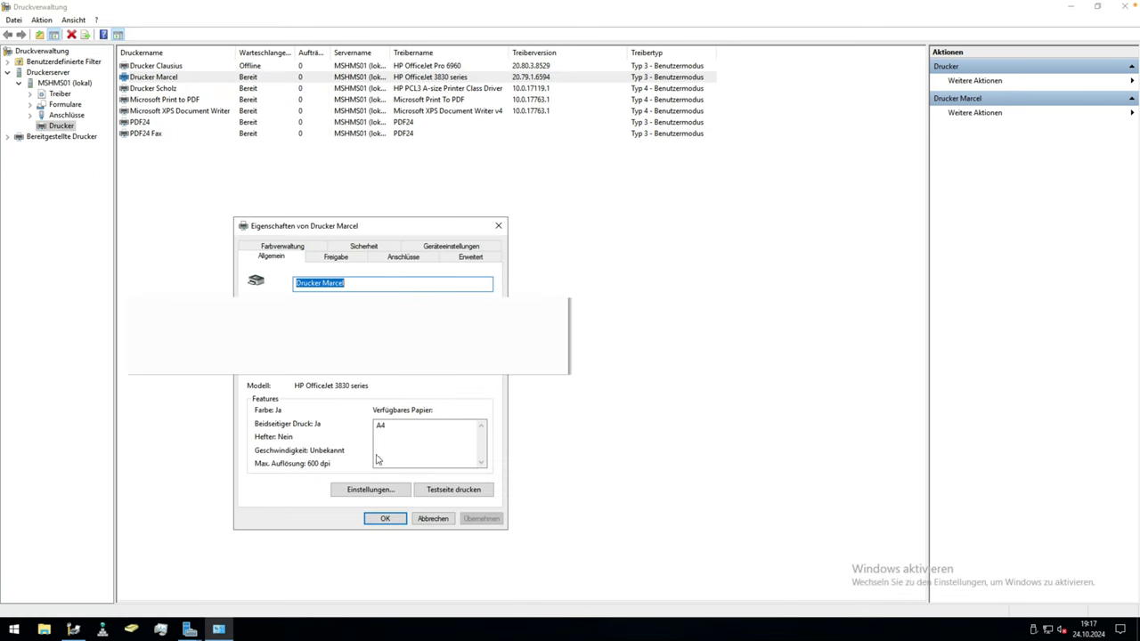
{"action": "left_click", "coordinate": [370, 495]}
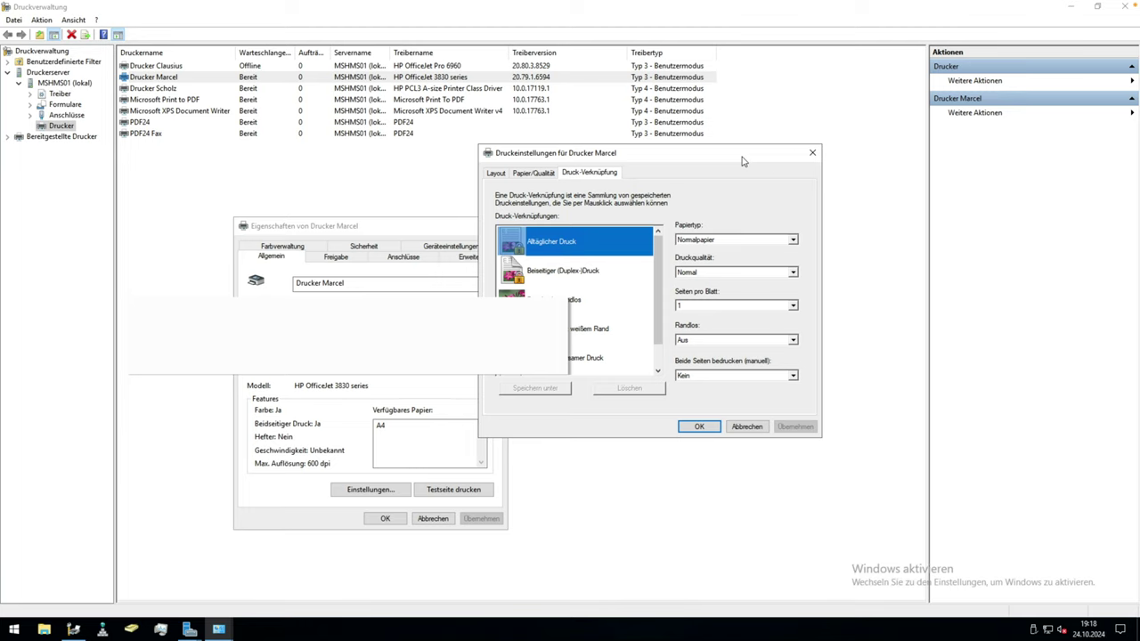
{"action": "left_click_drag", "start_coordinate": [744, 162], "coordinate": [727, 165]}
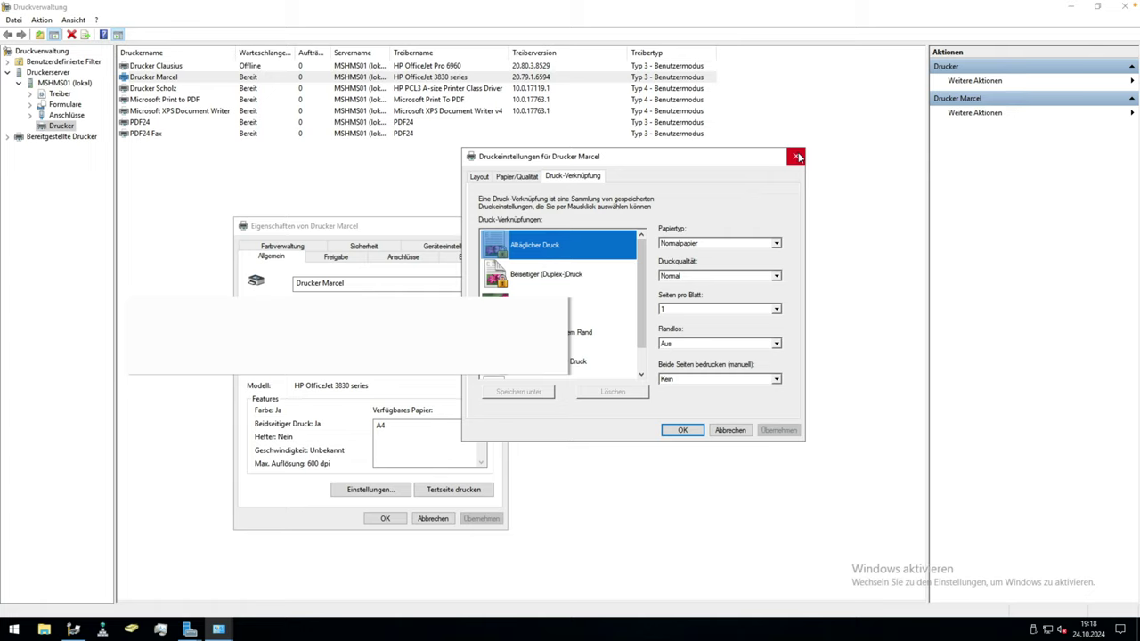
{"action": "left_click", "coordinate": [798, 158]}
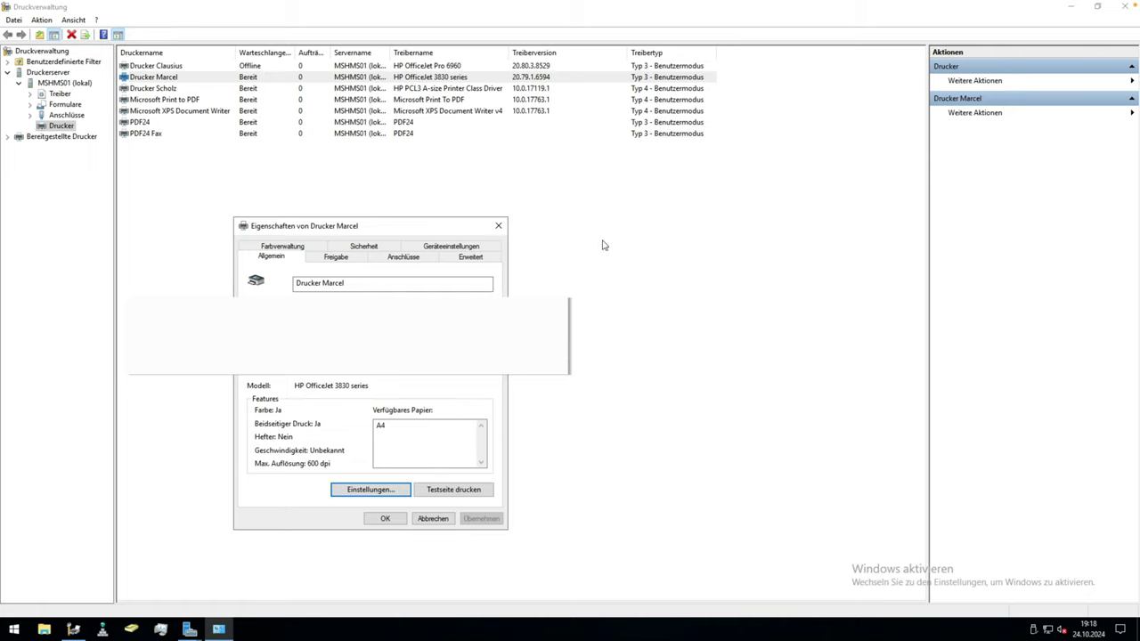
{"action": "left_click", "coordinate": [498, 226]}
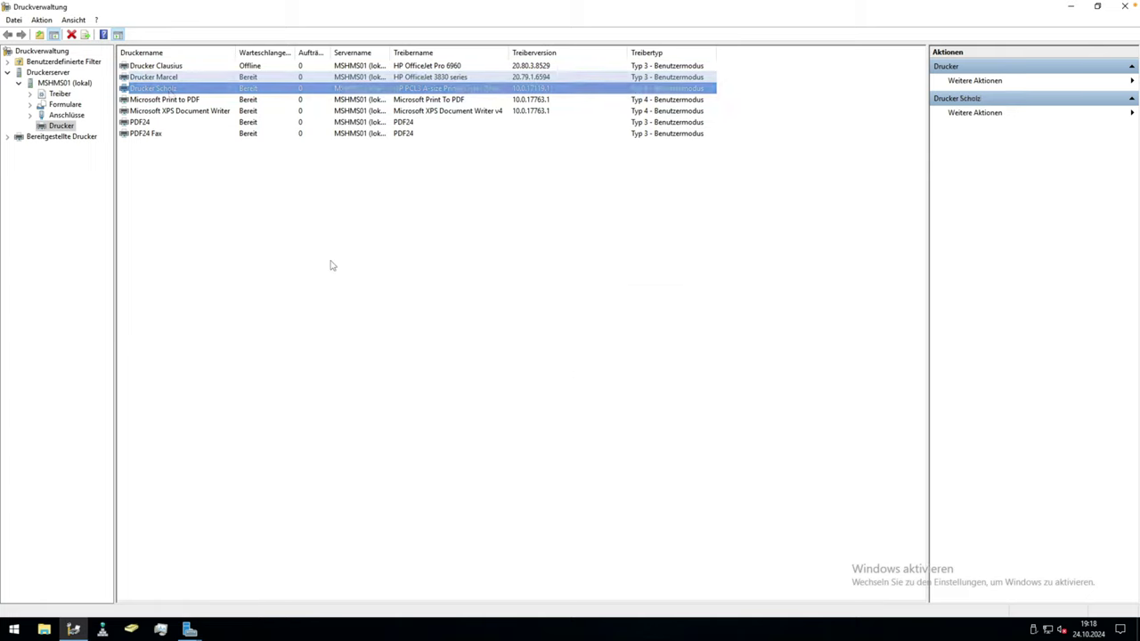
Step: Start adding a network printer, using the method for a new TCP/IP or web services printer by IP address or hostname
{"action": "left_click", "coordinate": [208, 214]}
{"action": "right_click", "coordinate": [177, 217]}
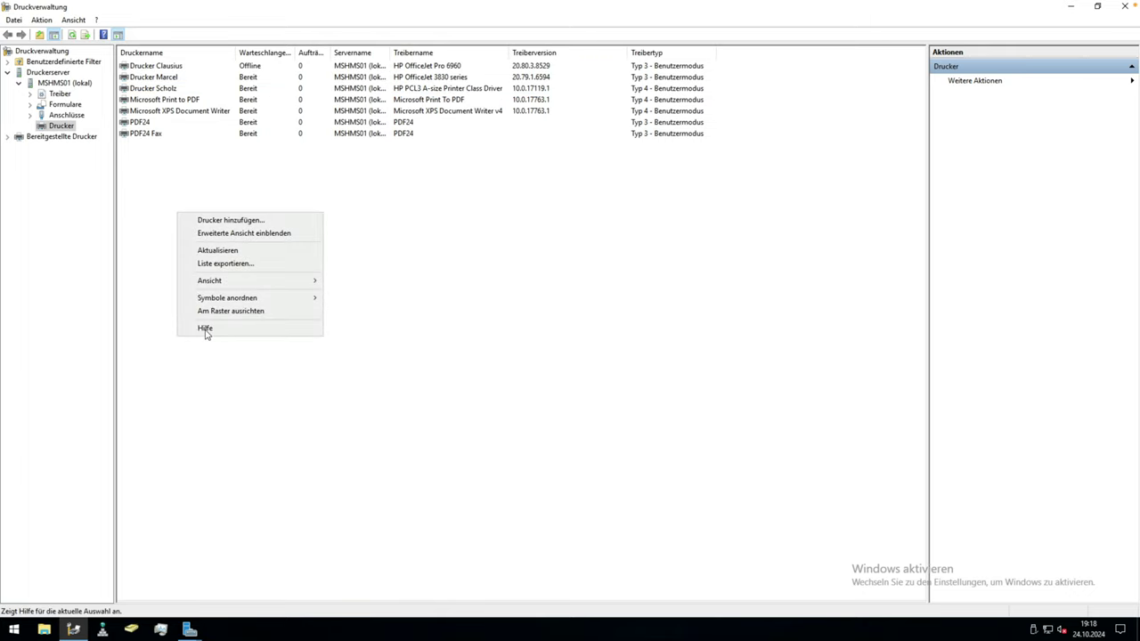
{"action": "left_click", "coordinate": [246, 222]}
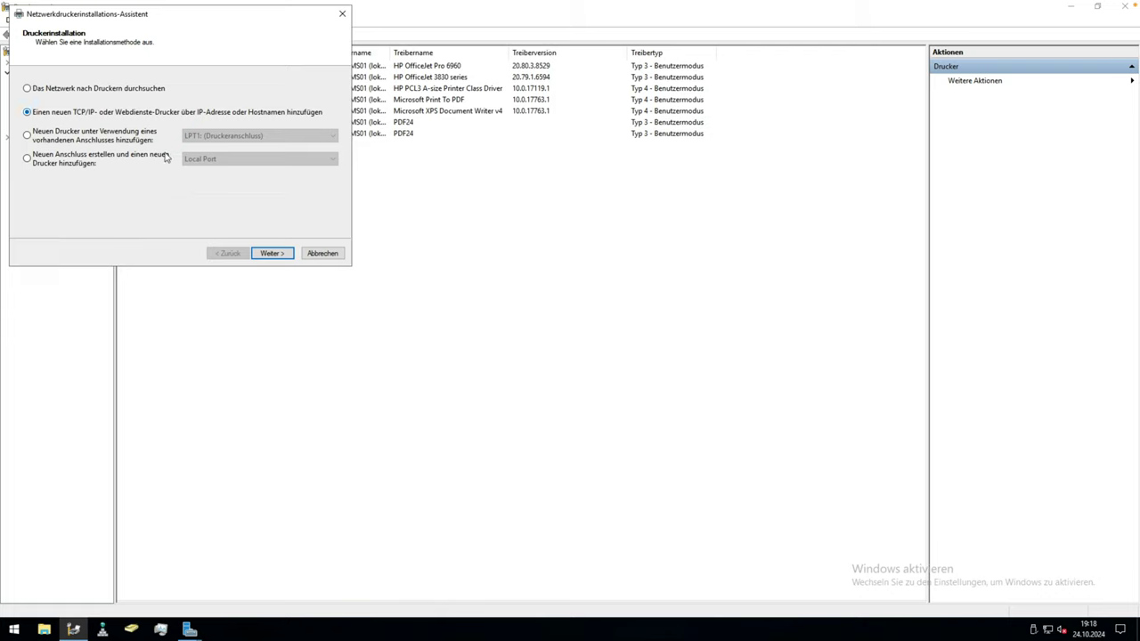
{"action": "left_click", "coordinate": [277, 256]}
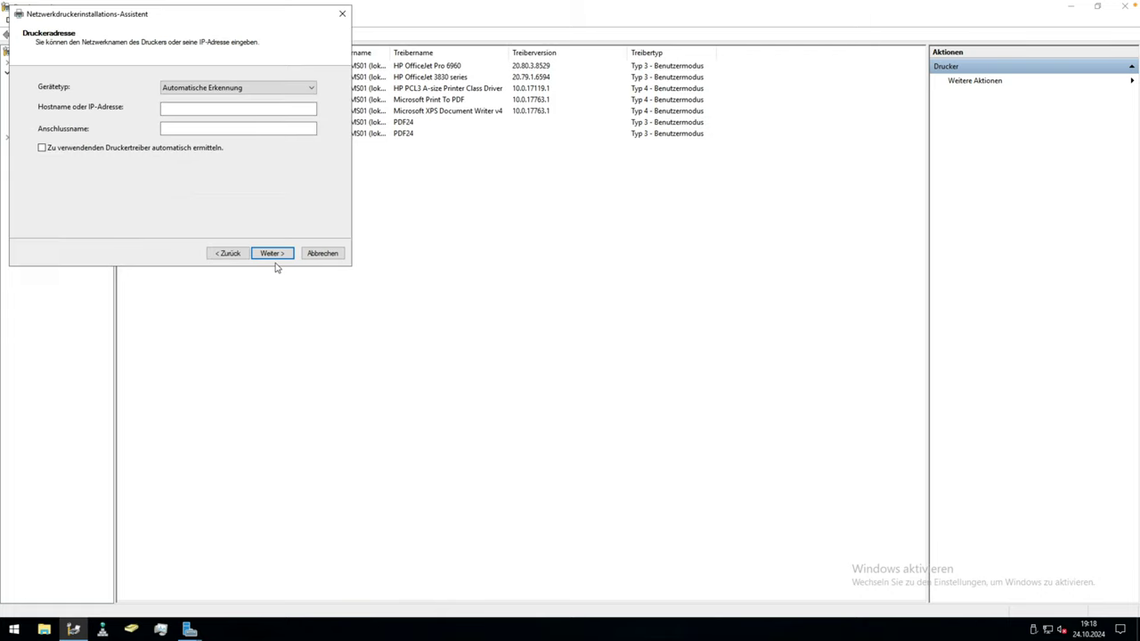
Step: Set the new printer's device type to TCP/IP-Gerät and its address to 192.168.210.5, and continue to the driver selection
{"action": "left_click", "coordinate": [203, 87]}
{"action": "left_click", "coordinate": [201, 106]}
{"action": "left_click", "coordinate": [196, 110]}
{"action": "type", "text": "192.168.21"}
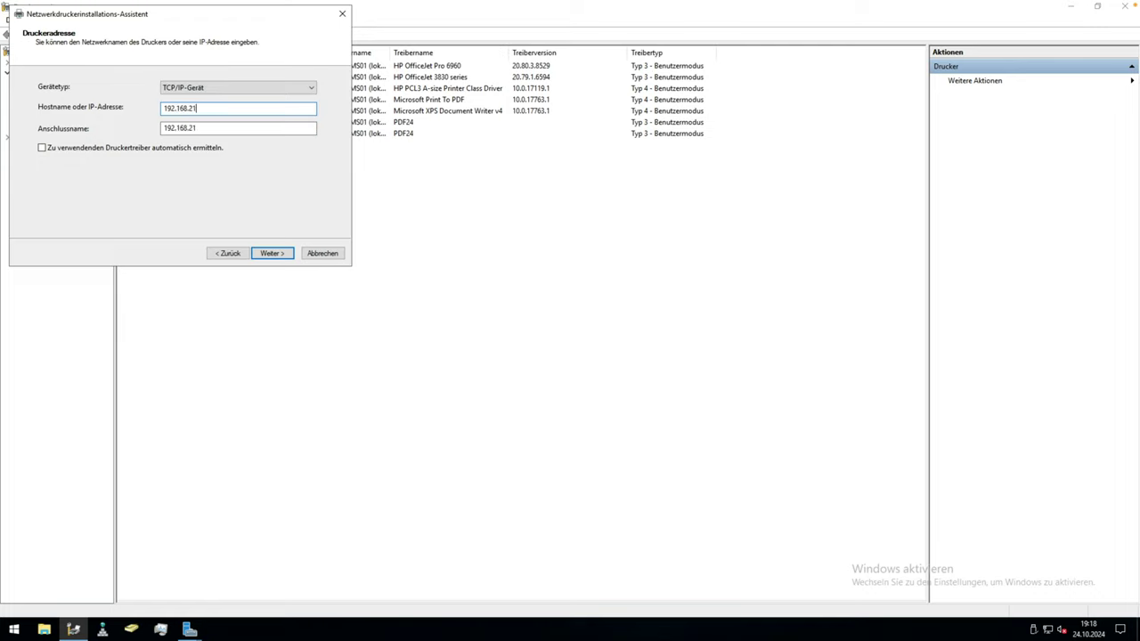
{"action": "type", "text": "0.5"}
{"action": "left_click", "coordinate": [276, 254]}
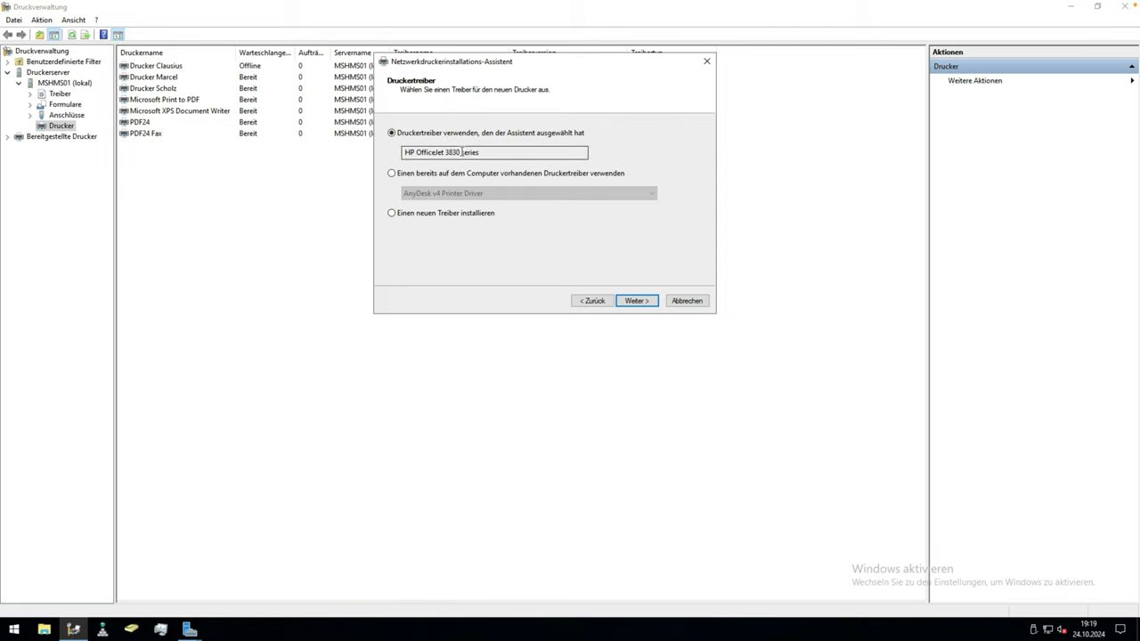
Step: Accept the selected HP OfficeJet 3830 series driver and set both the printer name and share name to "HP OfficeJet 3830 series SW"
{"action": "left_click", "coordinate": [636, 301]}
{"action": "left_click", "coordinate": [559, 133]}
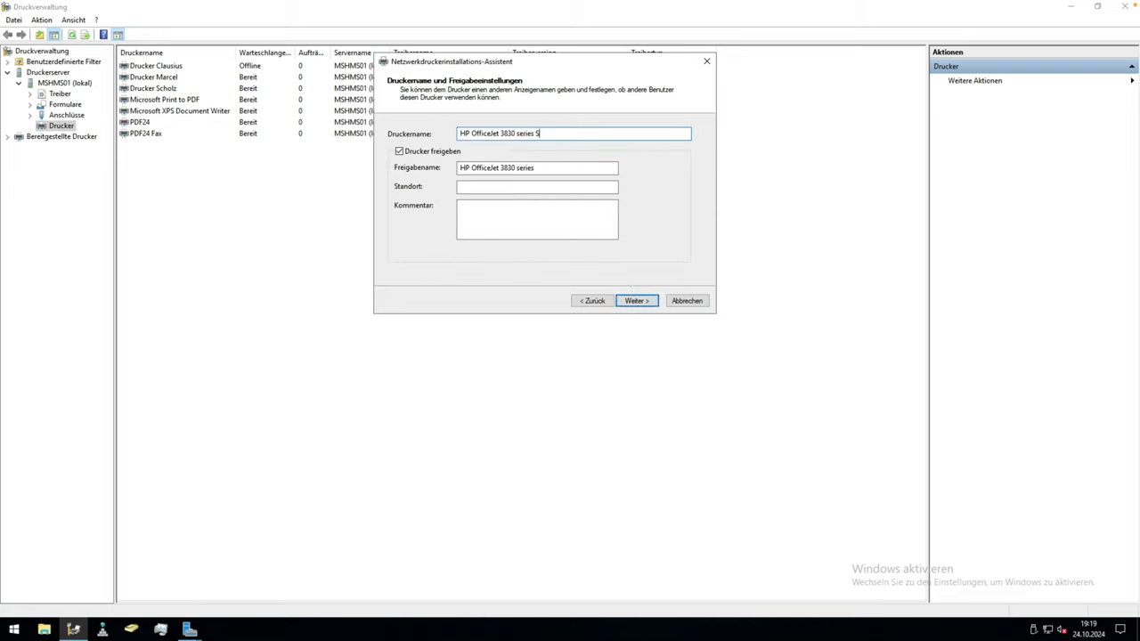
{"action": "key", "text": "ctrl+a"}
{"action": "key", "text": "ctrl+c"}
{"action": "key", "text": "Tab"}
{"action": "key", "text": "Tab"}
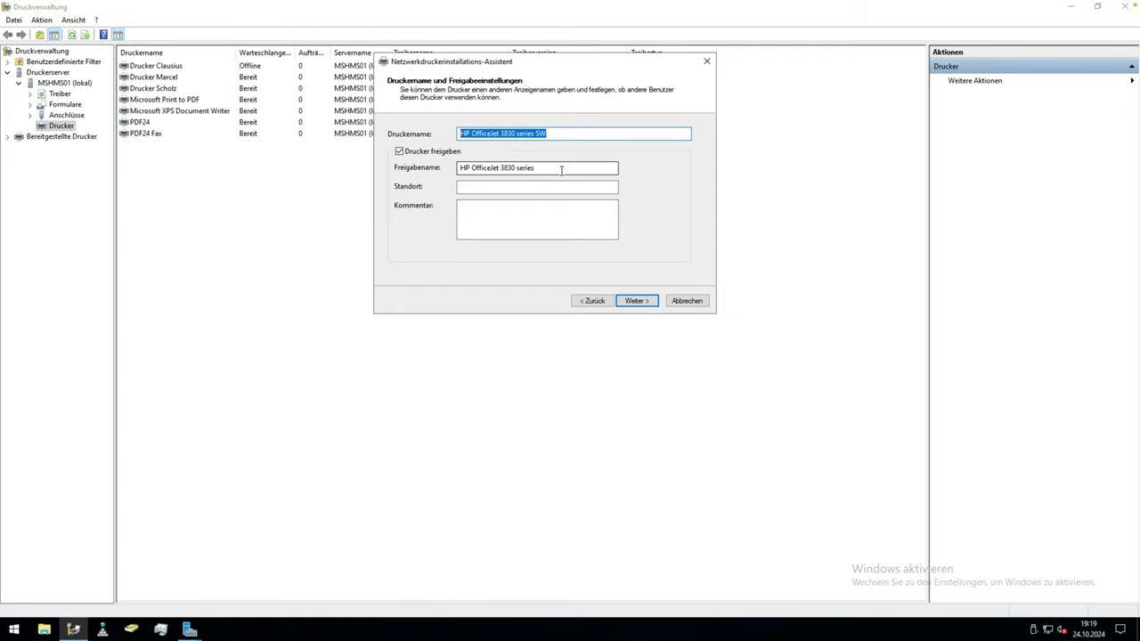
{"action": "left_click", "coordinate": [561, 169]}
{"action": "key", "text": "ctrl+a"}
{"action": "key", "text": "ctrl+v"}
{"action": "key", "text": "Tab"}
{"action": "key", "text": "Tab"}
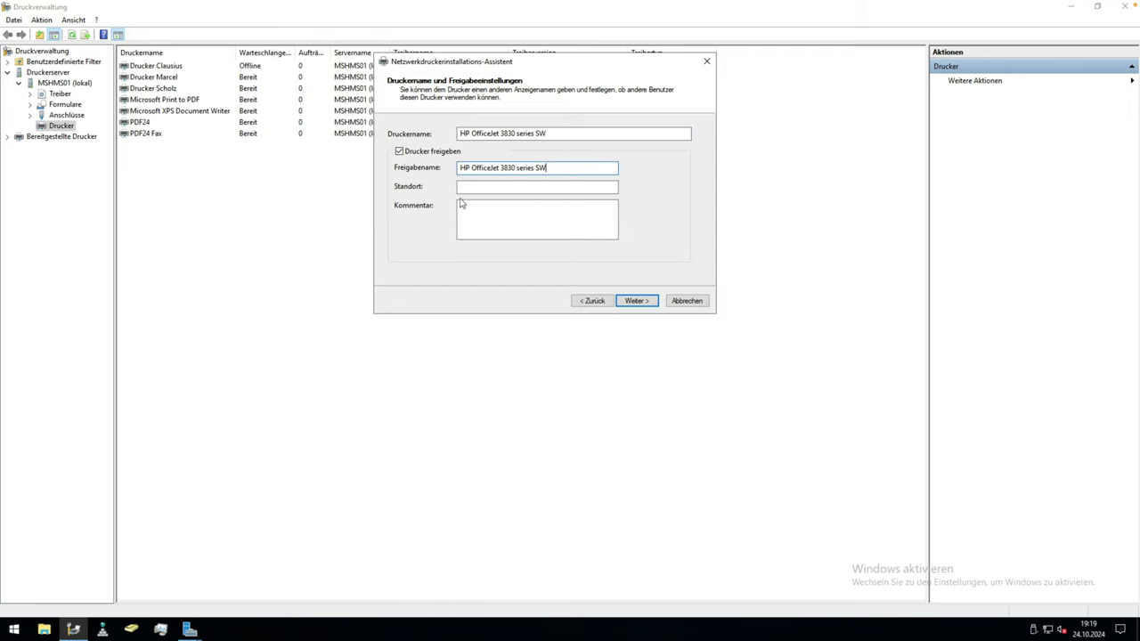
Step: Install the printer with the reviewed settings and finish the wizard without printing a test page or adding another printer
{"action": "left_click", "coordinate": [636, 301]}
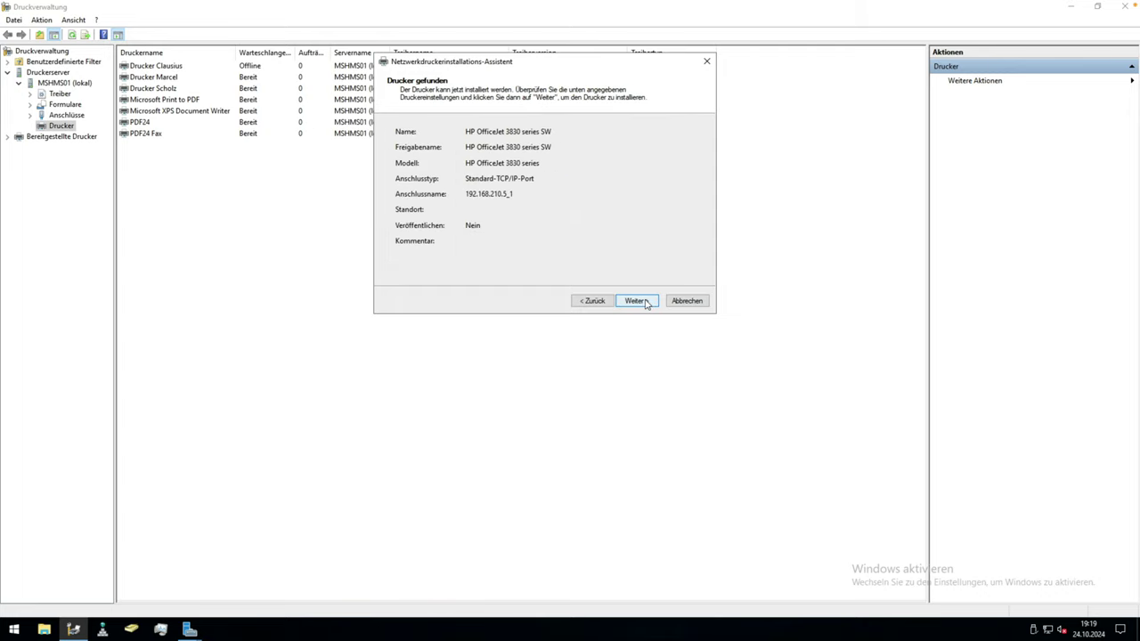
{"action": "left_click", "coordinate": [636, 301]}
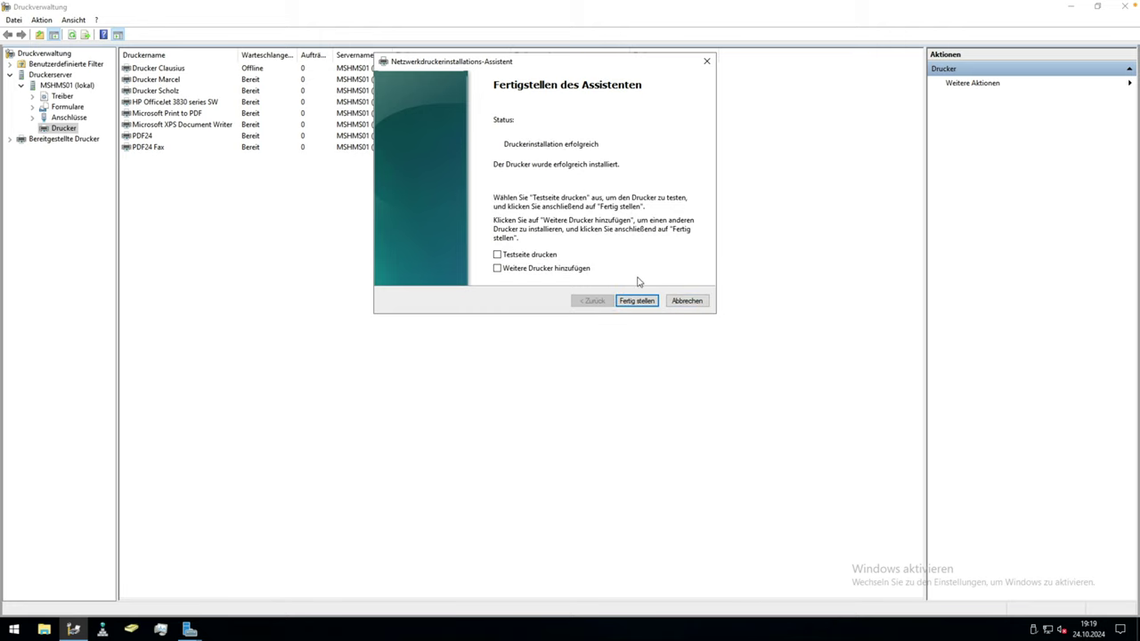
{"action": "left_click", "coordinate": [630, 299]}
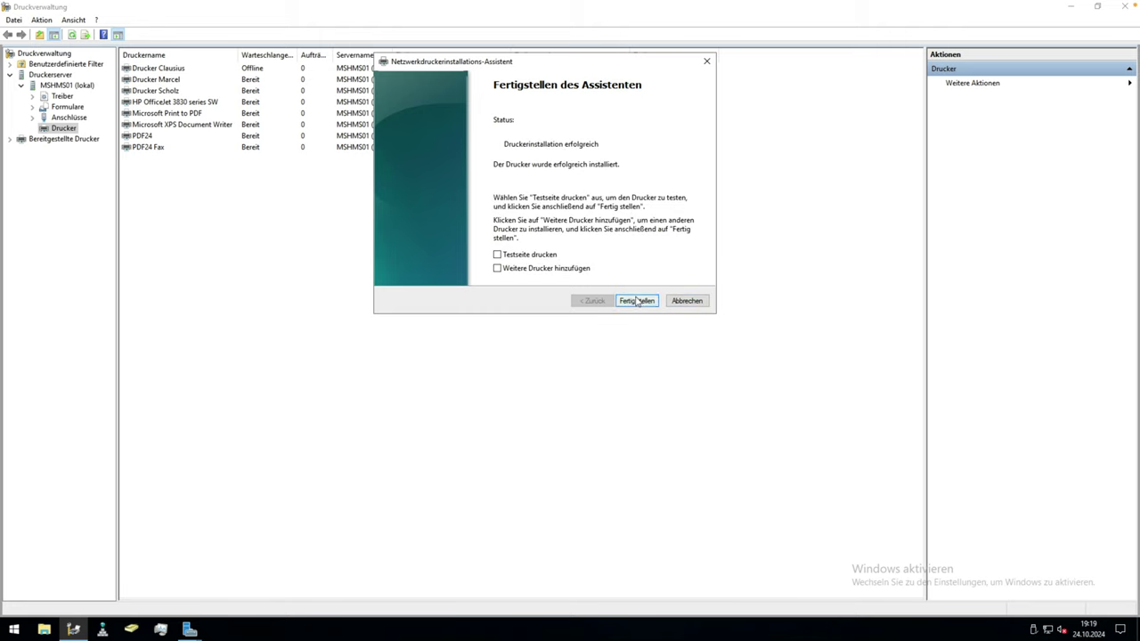
Step: Start adding another network printer with device type TCP/IP-Gerät and address 192.168.210.5, and continue to the driver selection
{"action": "right_click", "coordinate": [163, 205]}
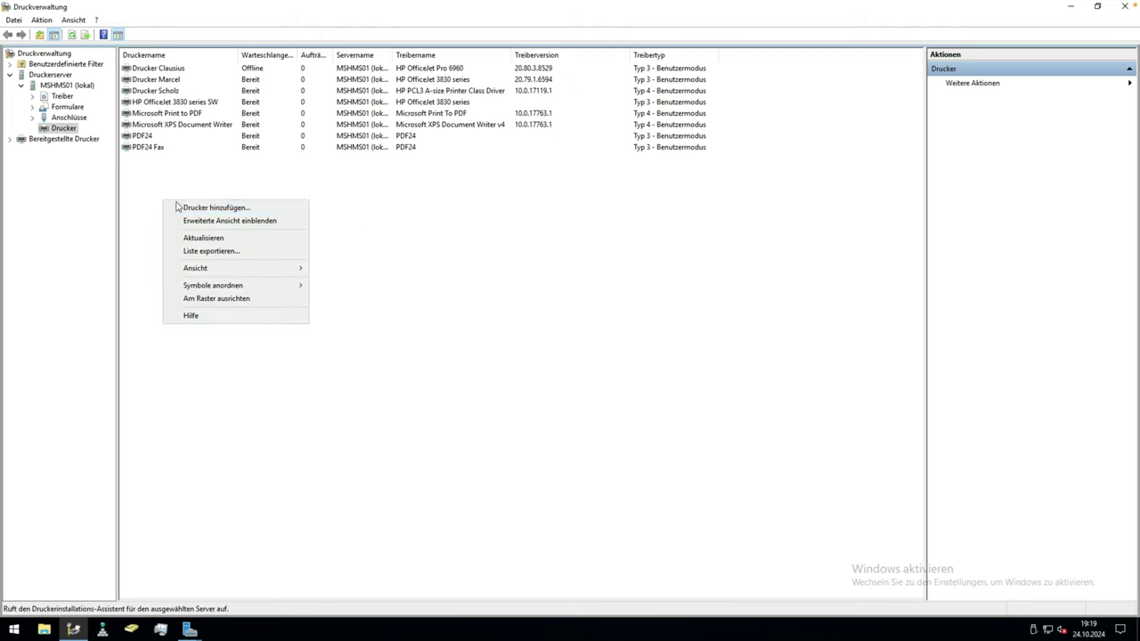
{"action": "left_click", "coordinate": [179, 207]}
{"action": "left_click", "coordinate": [271, 253]}
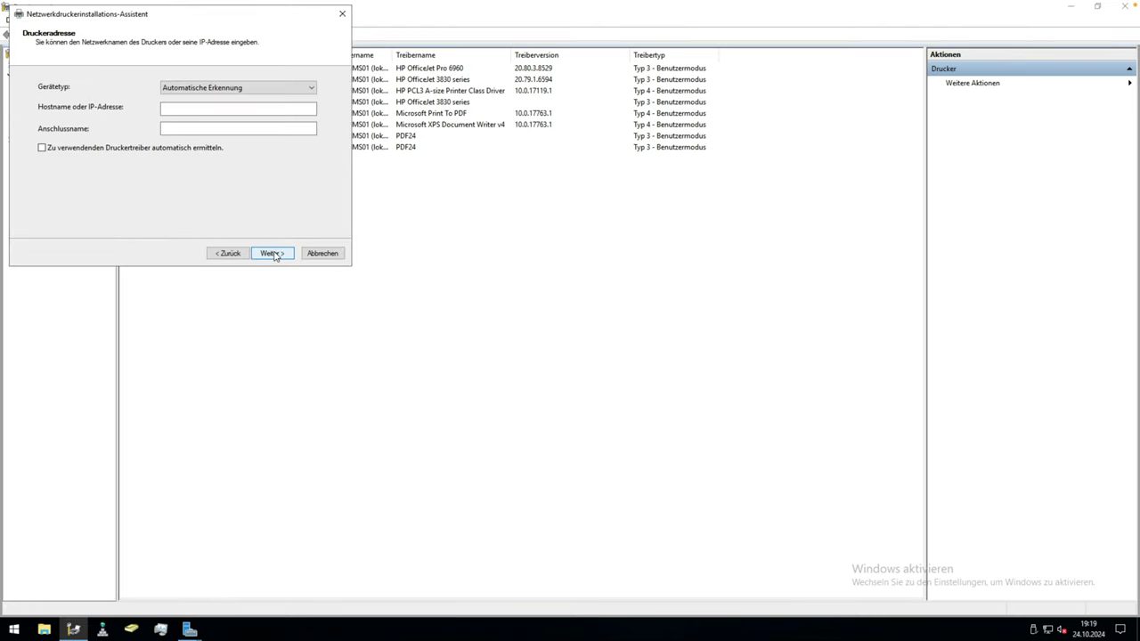
{"action": "left_click", "coordinate": [201, 88]}
{"action": "left_click", "coordinate": [202, 100]}
{"action": "left_click", "coordinate": [200, 89]}
{"action": "left_click", "coordinate": [196, 108]}
{"action": "left_click", "coordinate": [198, 108]}
{"action": "type", "text": "192.168.210.5"}
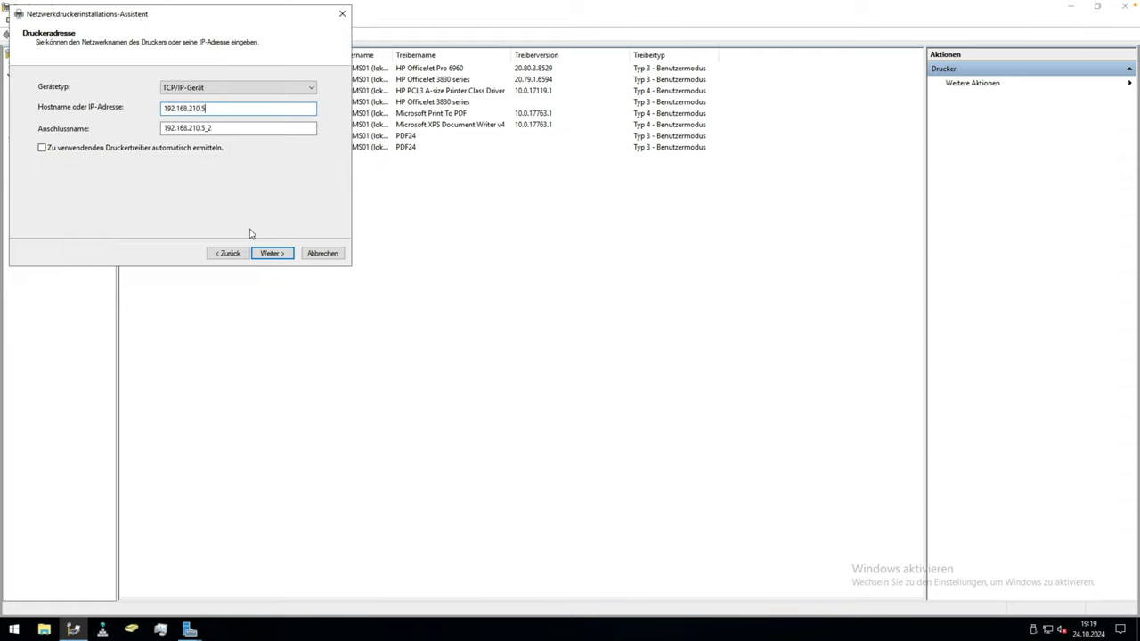
{"action": "left_click", "coordinate": [270, 253]}
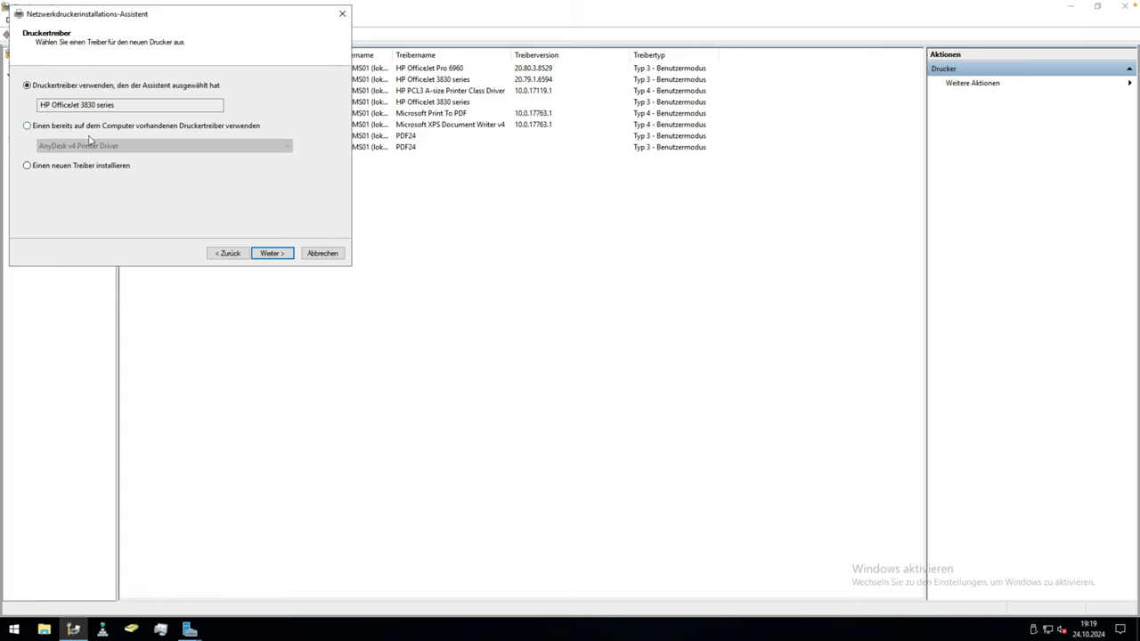
Step: Choose to install a new driver, look at browsing for a manufacturer's driver file on disk, and cancel the disk installation
{"action": "left_click", "coordinate": [86, 166]}
{"action": "left_click", "coordinate": [273, 253]}
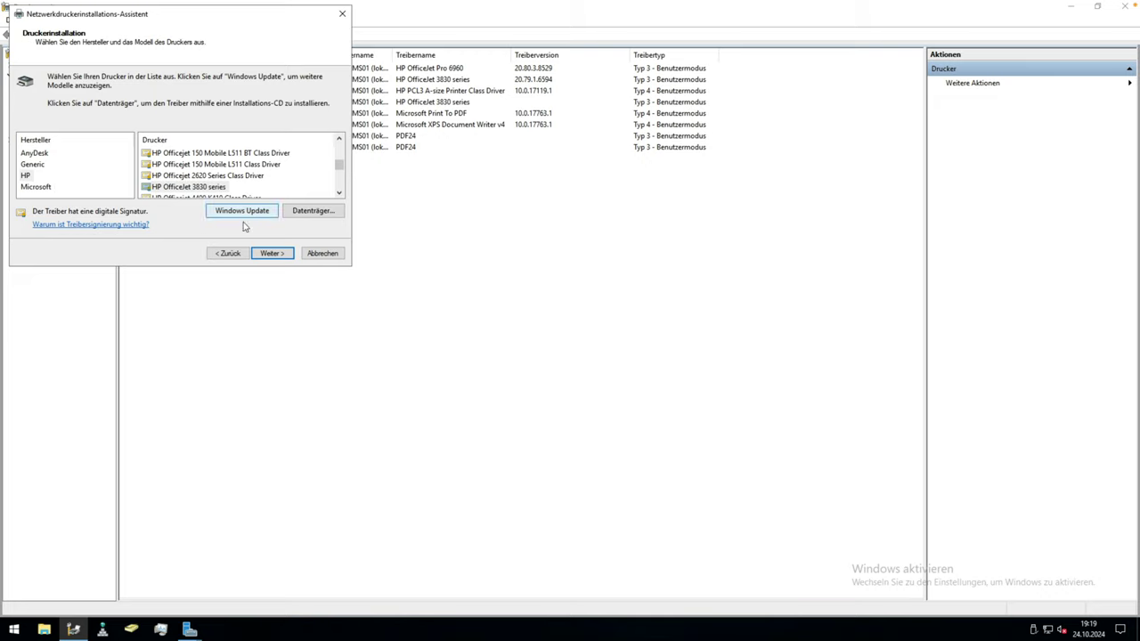
{"action": "left_click", "coordinate": [311, 214]}
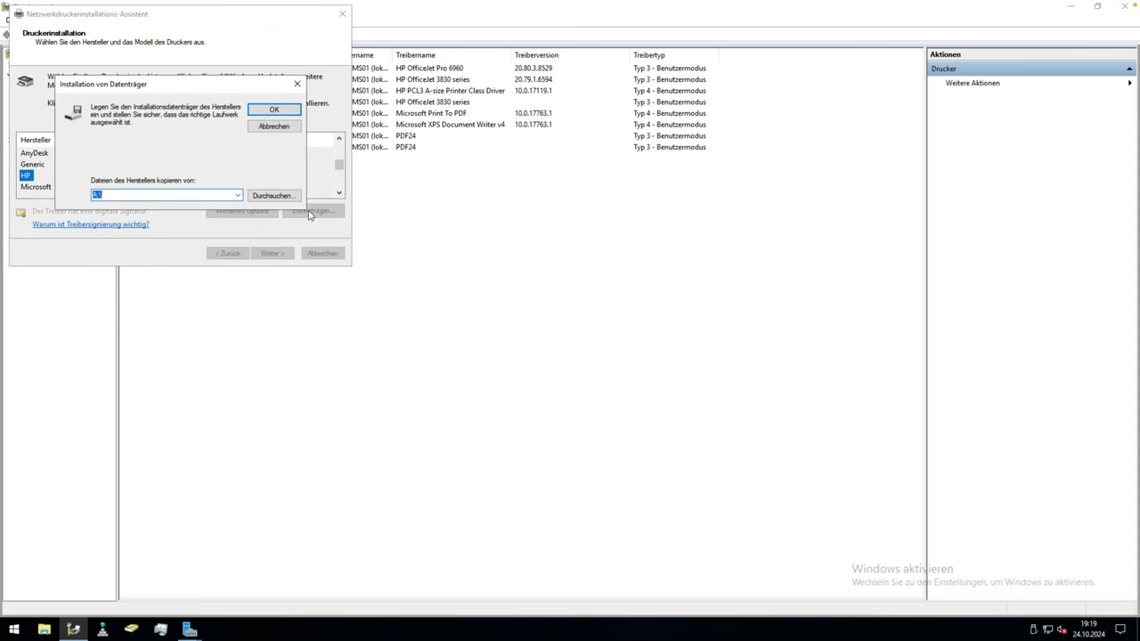
{"action": "left_click", "coordinate": [287, 202]}
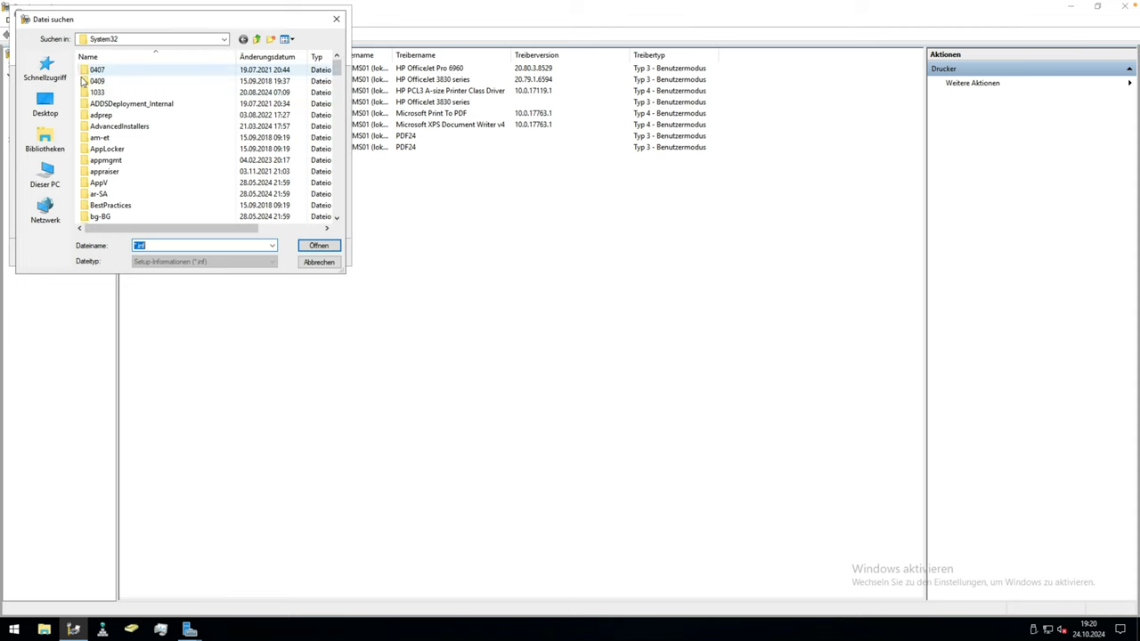
{"action": "left_click", "coordinate": [336, 19]}
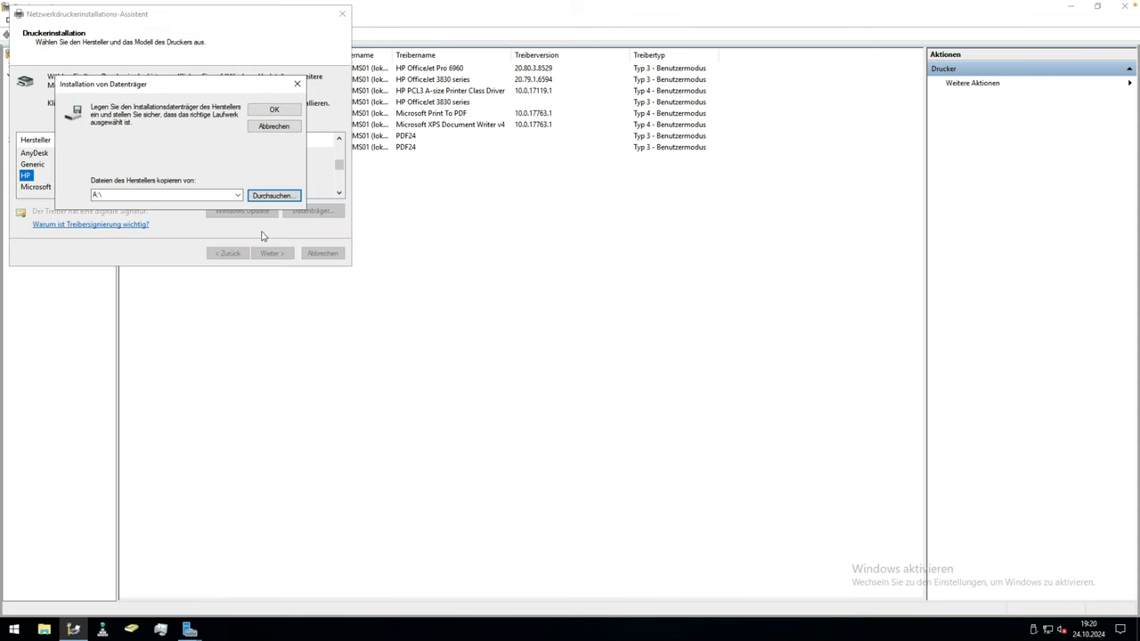
{"action": "left_click", "coordinate": [274, 125]}
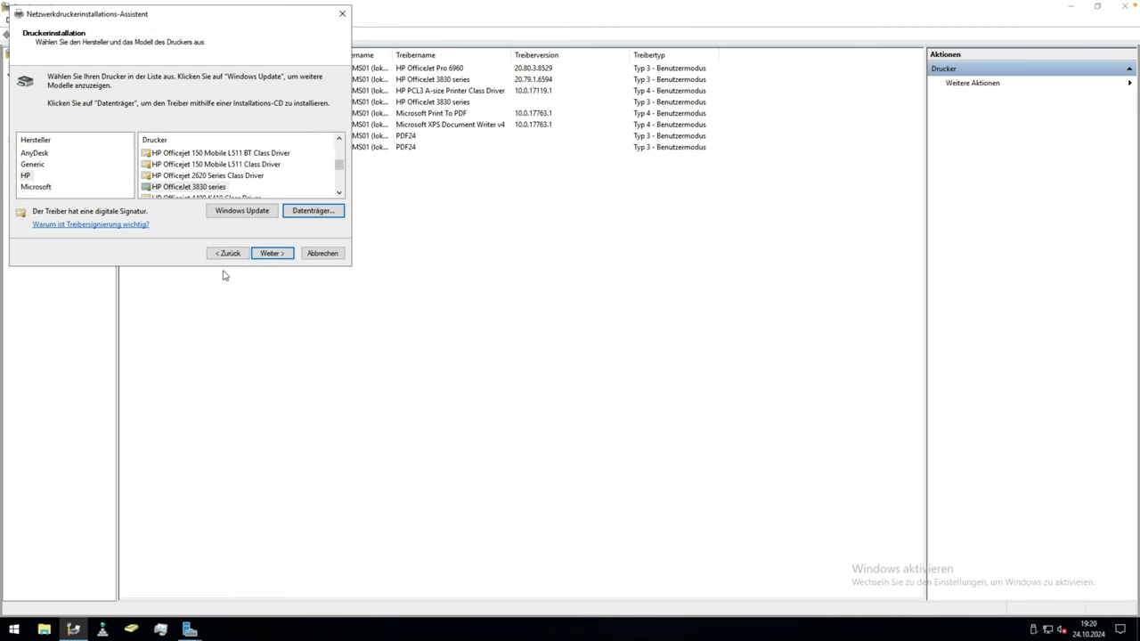
Step: Look through the HP driver models offered for installation and cancel adding the second printer
{"action": "left_click", "coordinate": [209, 188]}
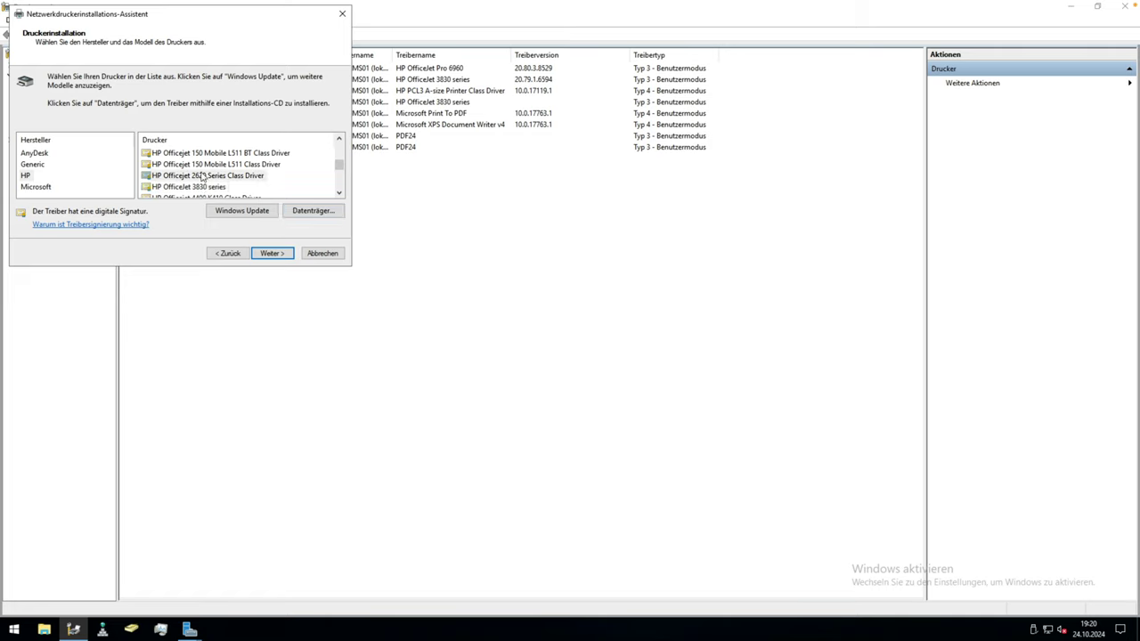
{"action": "scroll", "coordinate": [207, 185], "scroll_direction": "down", "scroll_amount": 3}
{"action": "left_click", "coordinate": [204, 177]}
{"action": "scroll", "coordinate": [204, 181], "scroll_direction": "down", "scroll_amount": 3}
{"action": "left_click", "coordinate": [205, 176]}
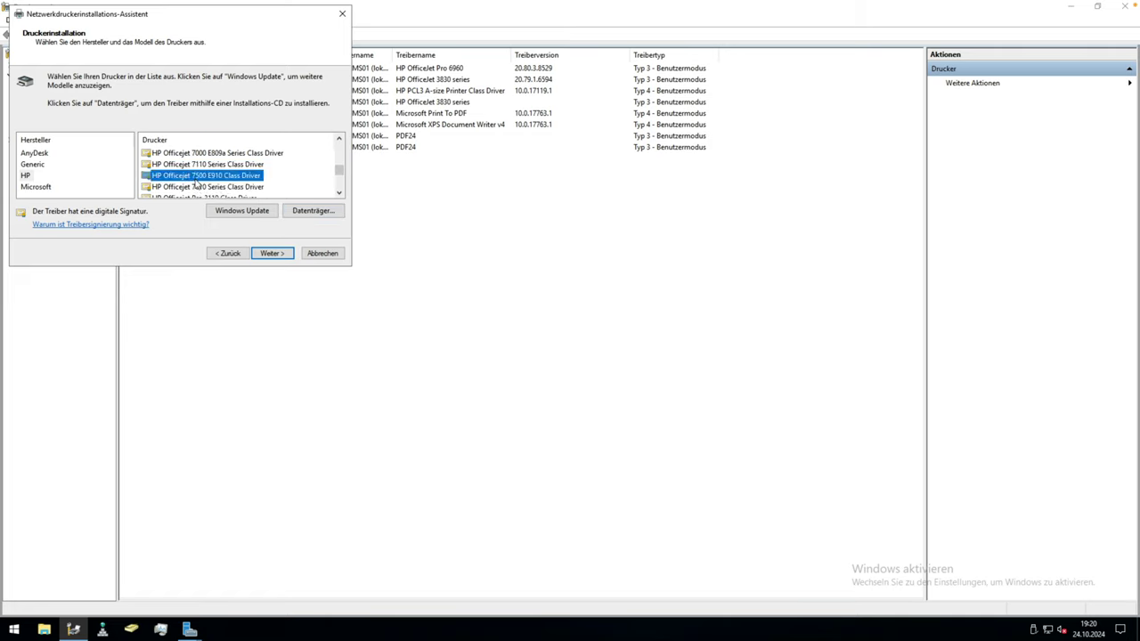
{"action": "left_click", "coordinate": [322, 254]}
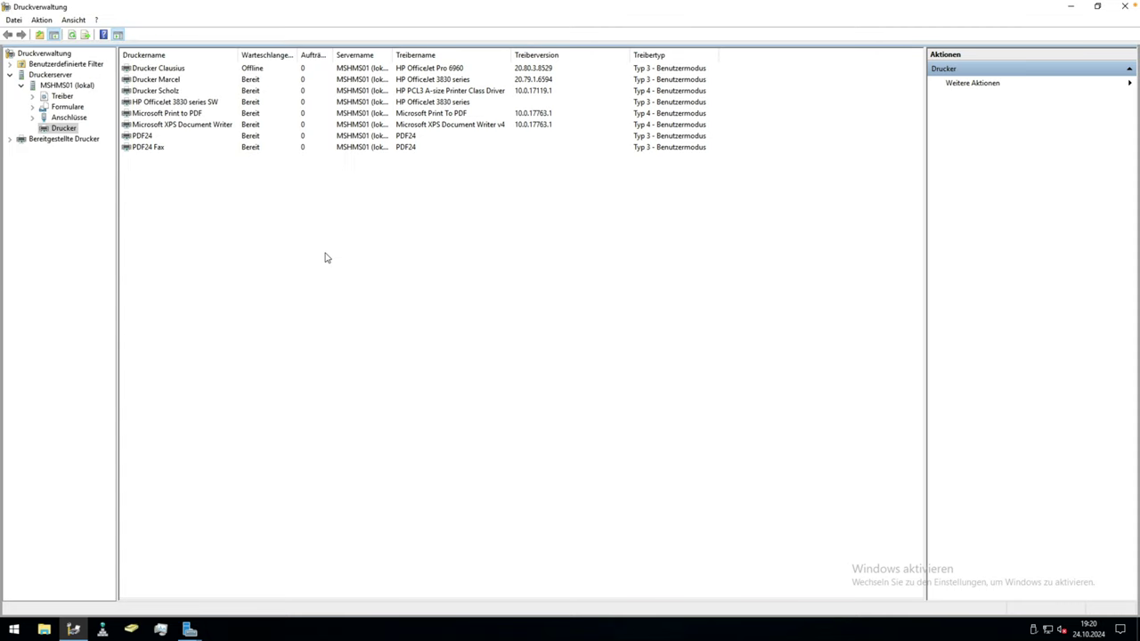
Step: In the advanced properties of HP OfficeJet 3830 series SW, set the default colour mode to Schwarzweiß and confirm the defaults
{"action": "right_click", "coordinate": [205, 103]}
{"action": "left_click", "coordinate": [260, 245]}
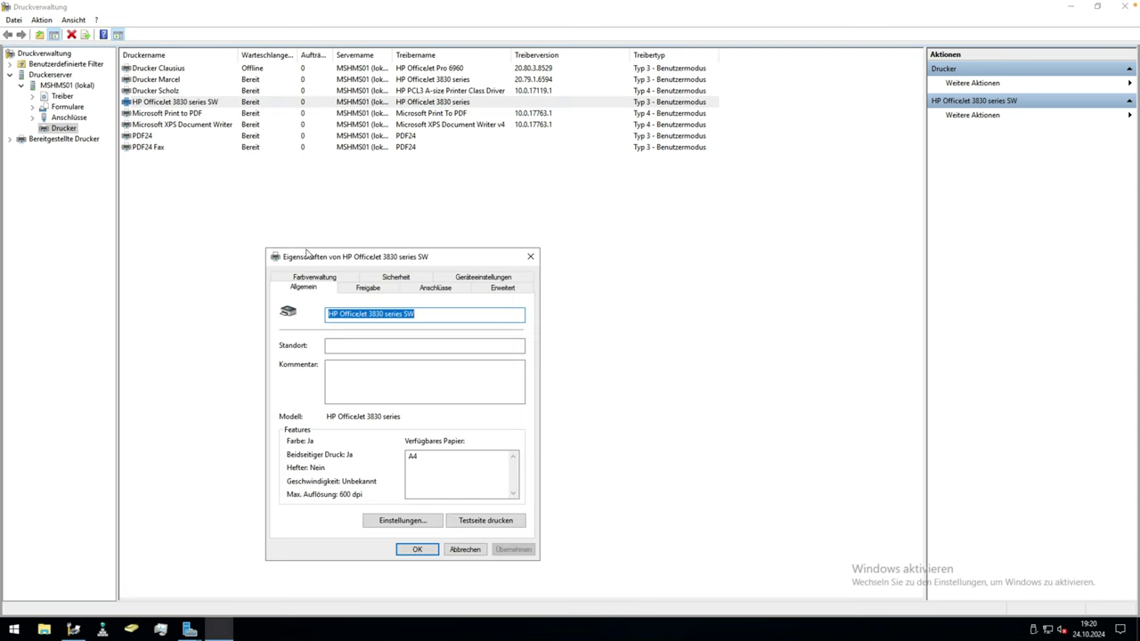
{"action": "left_click", "coordinate": [481, 291]}
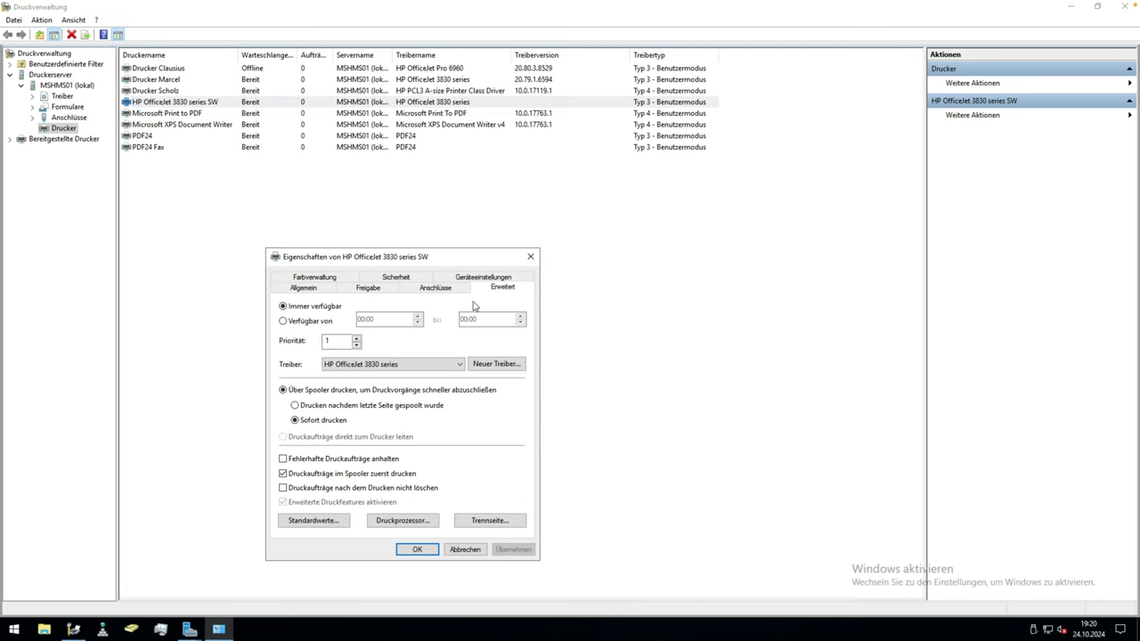
{"action": "left_click", "coordinate": [313, 521]}
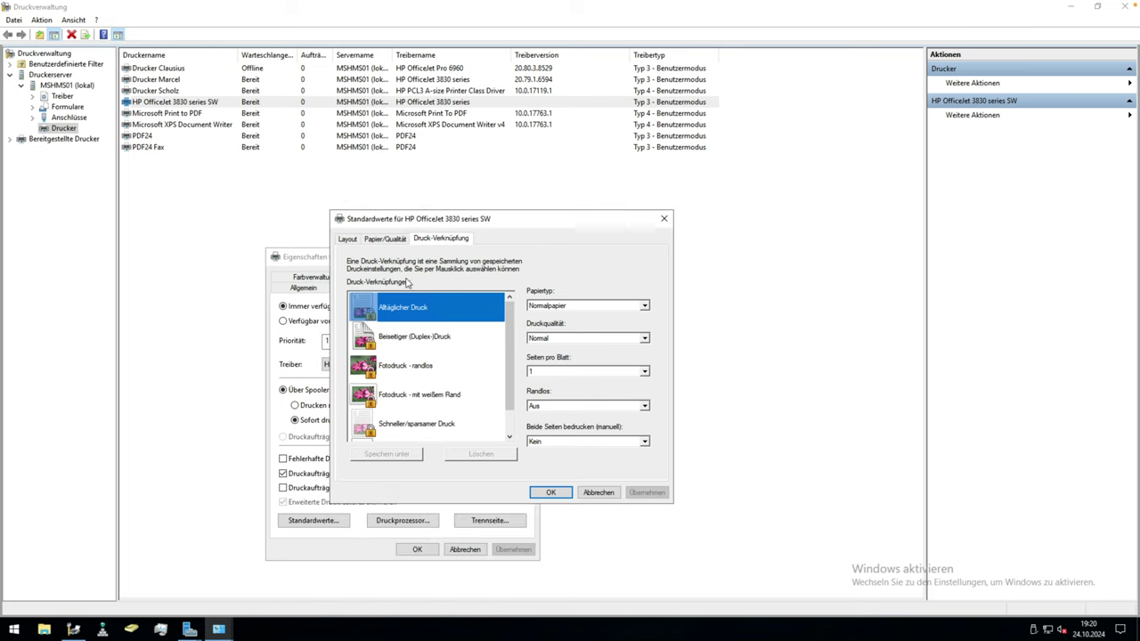
{"action": "left_click", "coordinate": [385, 239]}
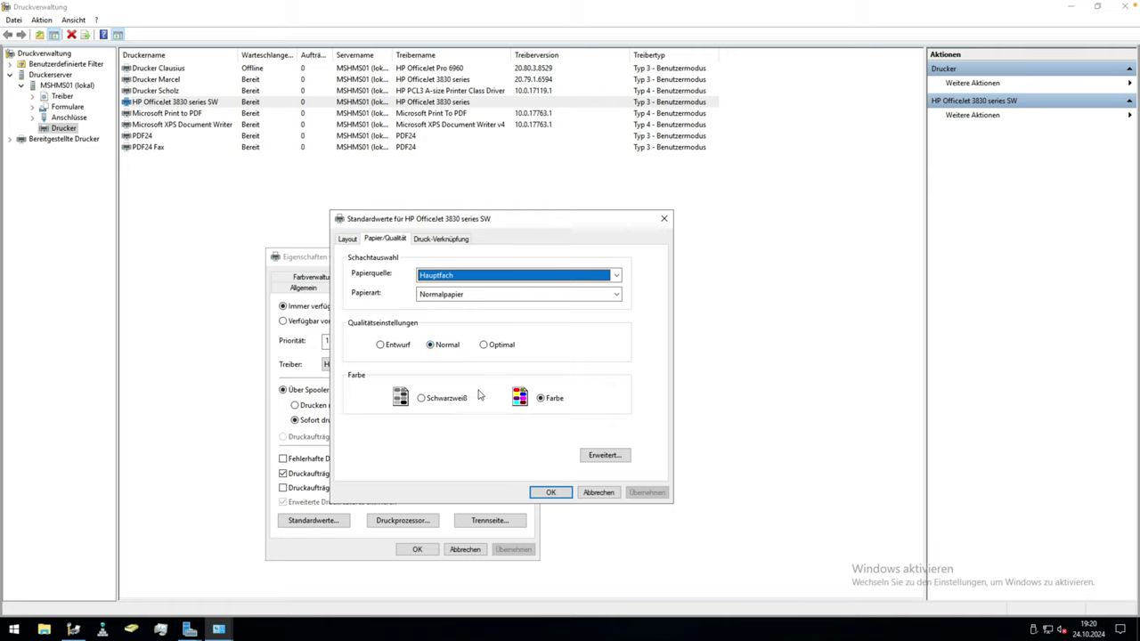
{"action": "left_click", "coordinate": [423, 398]}
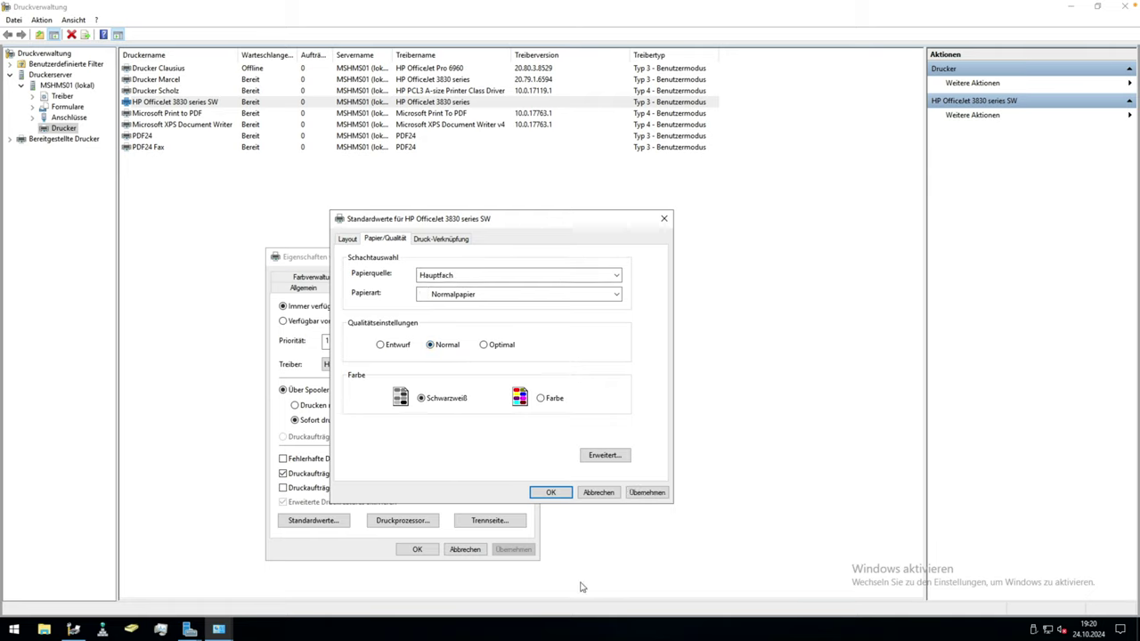
{"action": "left_click", "coordinate": [647, 495]}
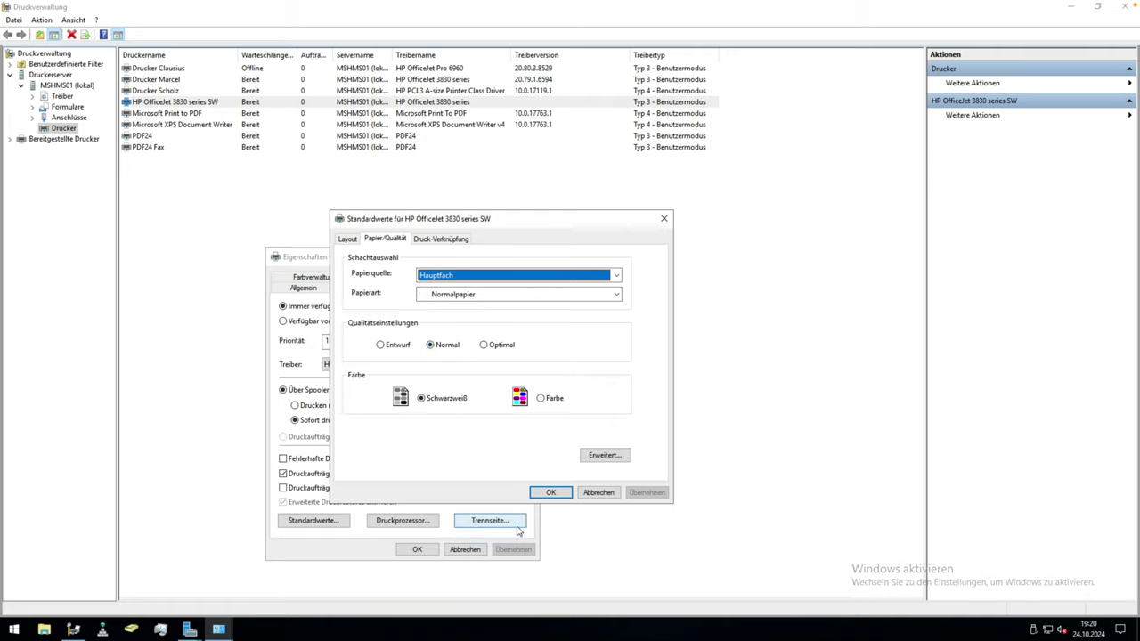
{"action": "left_click", "coordinate": [349, 239]}
{"action": "left_click", "coordinate": [557, 494]}
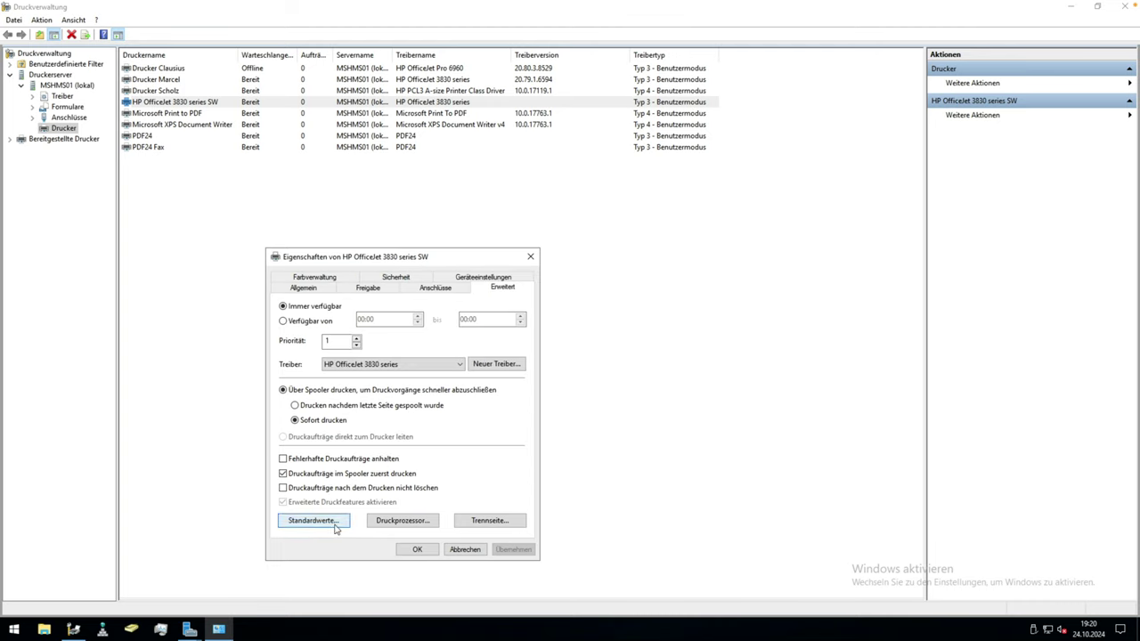
Step: Set the colour mode to Schwarzweiß in the general print settings of HP OfficeJet 3830 series SW, then apply and confirm
{"action": "left_click", "coordinate": [305, 289]}
{"action": "left_click", "coordinate": [383, 524]}
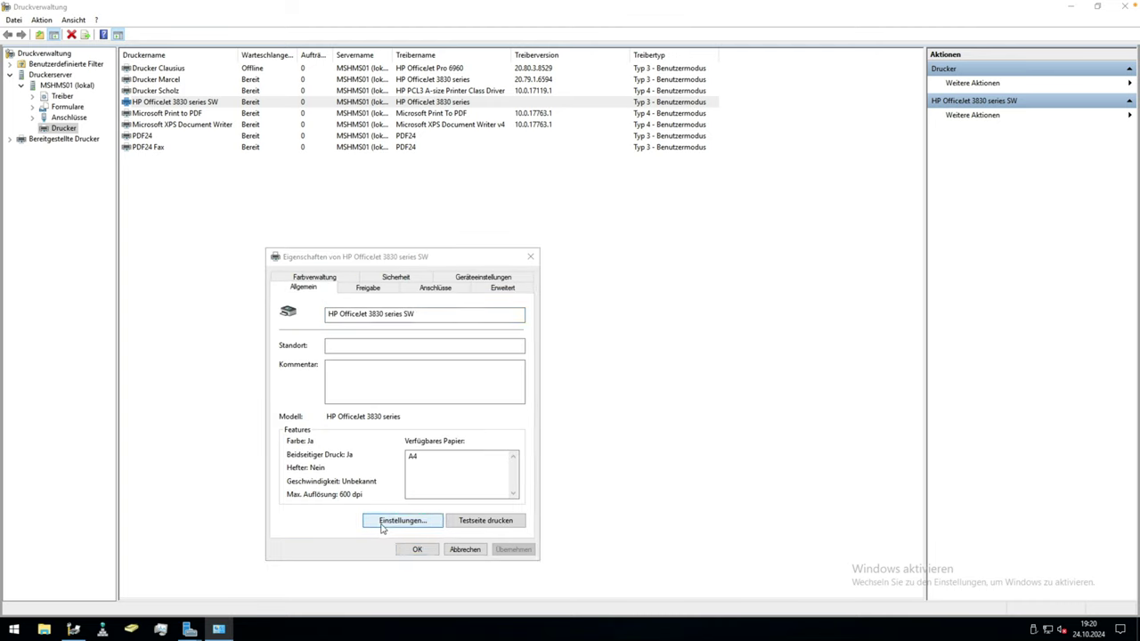
{"action": "left_click", "coordinate": [448, 346]}
{"action": "left_click", "coordinate": [484, 505]}
{"action": "left_click", "coordinate": [710, 599]}
{"action": "left_click", "coordinate": [614, 599]}
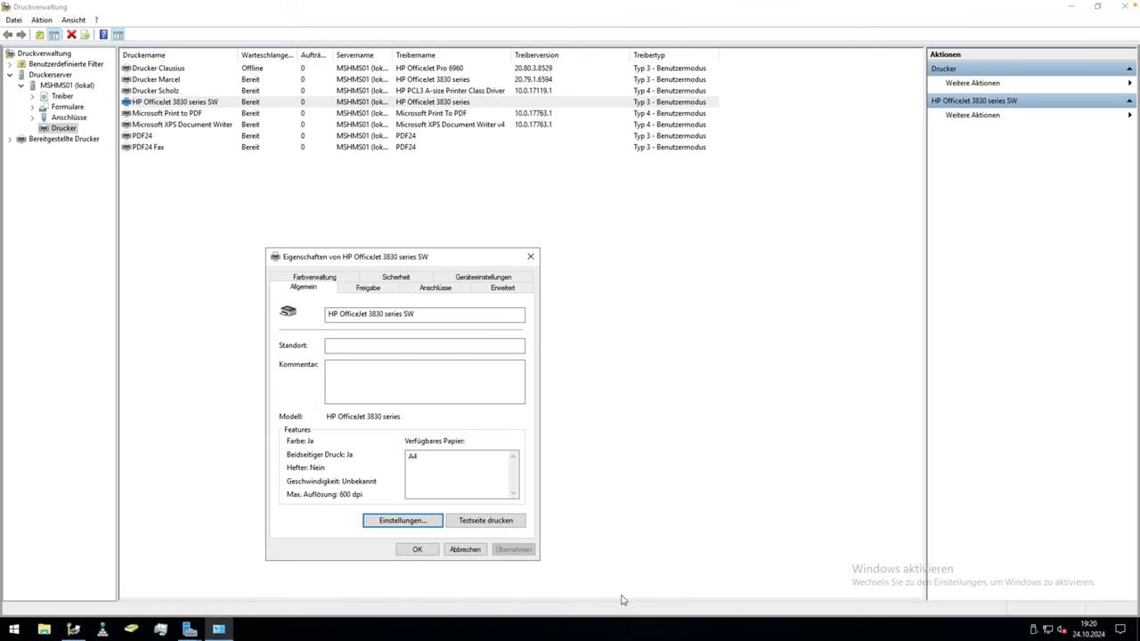
Step: Check the paper and quality print settings of HP OfficeJet 3830 series SW again, then close them
{"action": "left_click", "coordinate": [393, 521]}
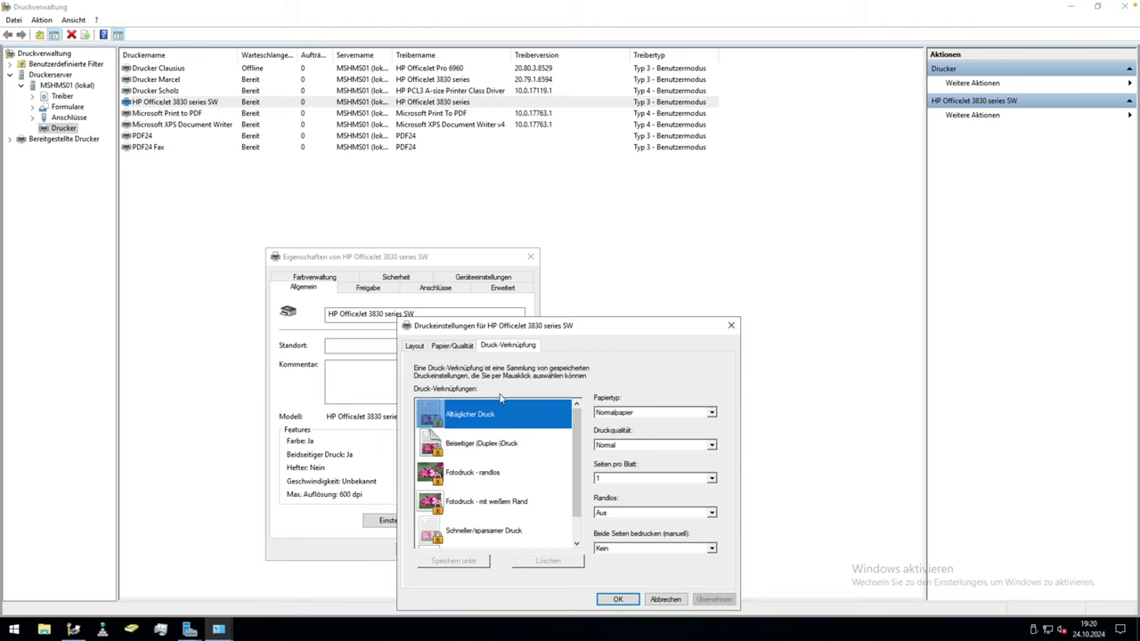
{"action": "left_click", "coordinate": [450, 346]}
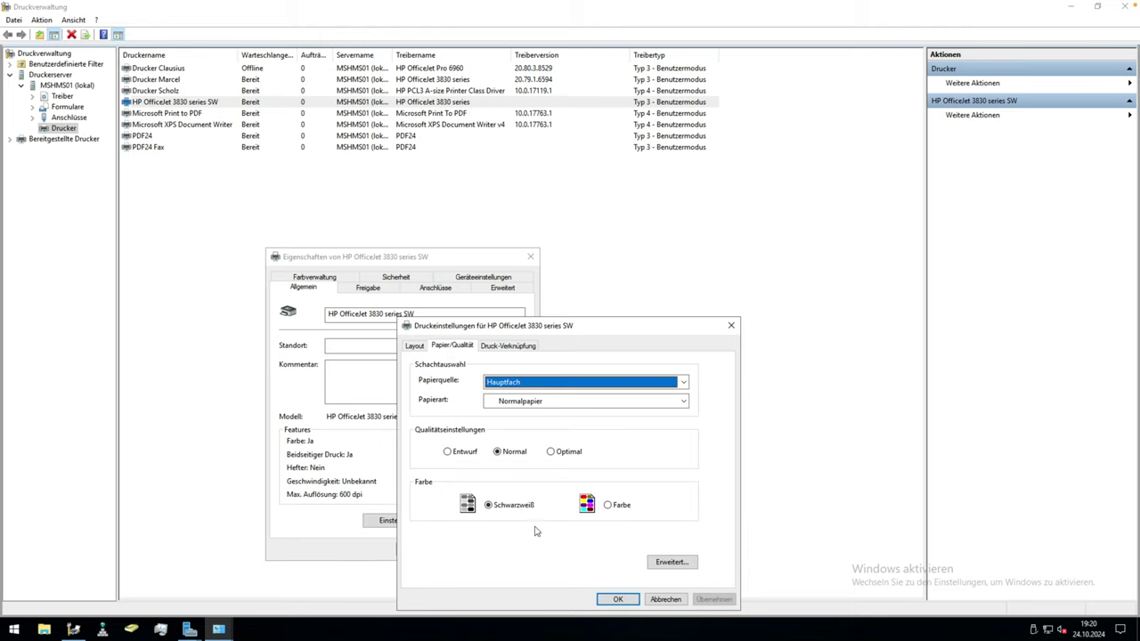
{"action": "left_click", "coordinate": [730, 326]}
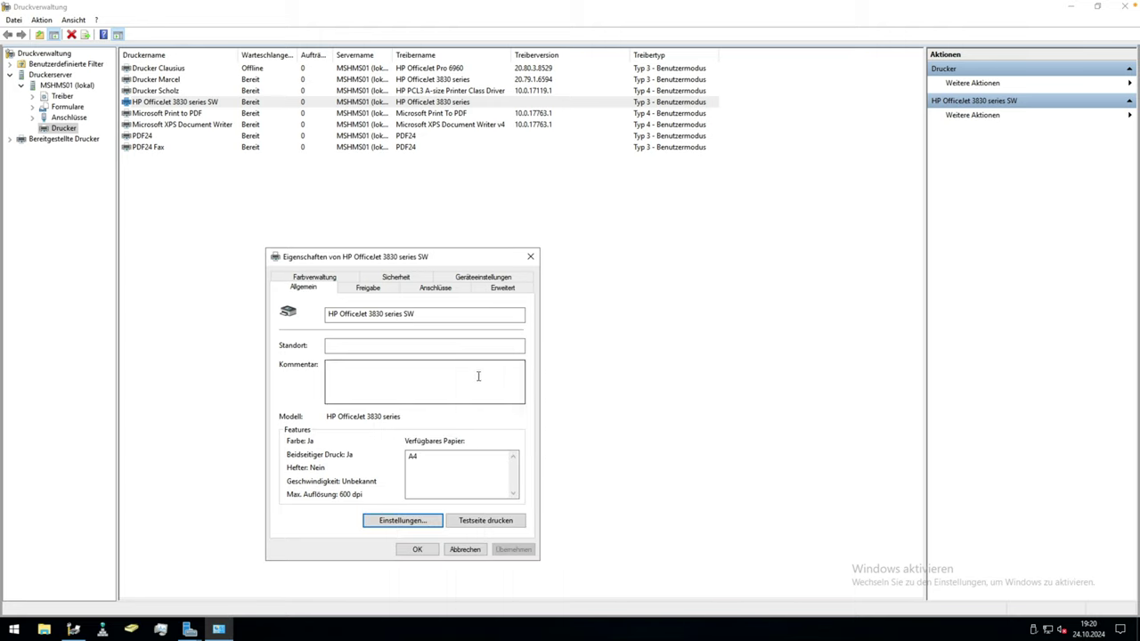